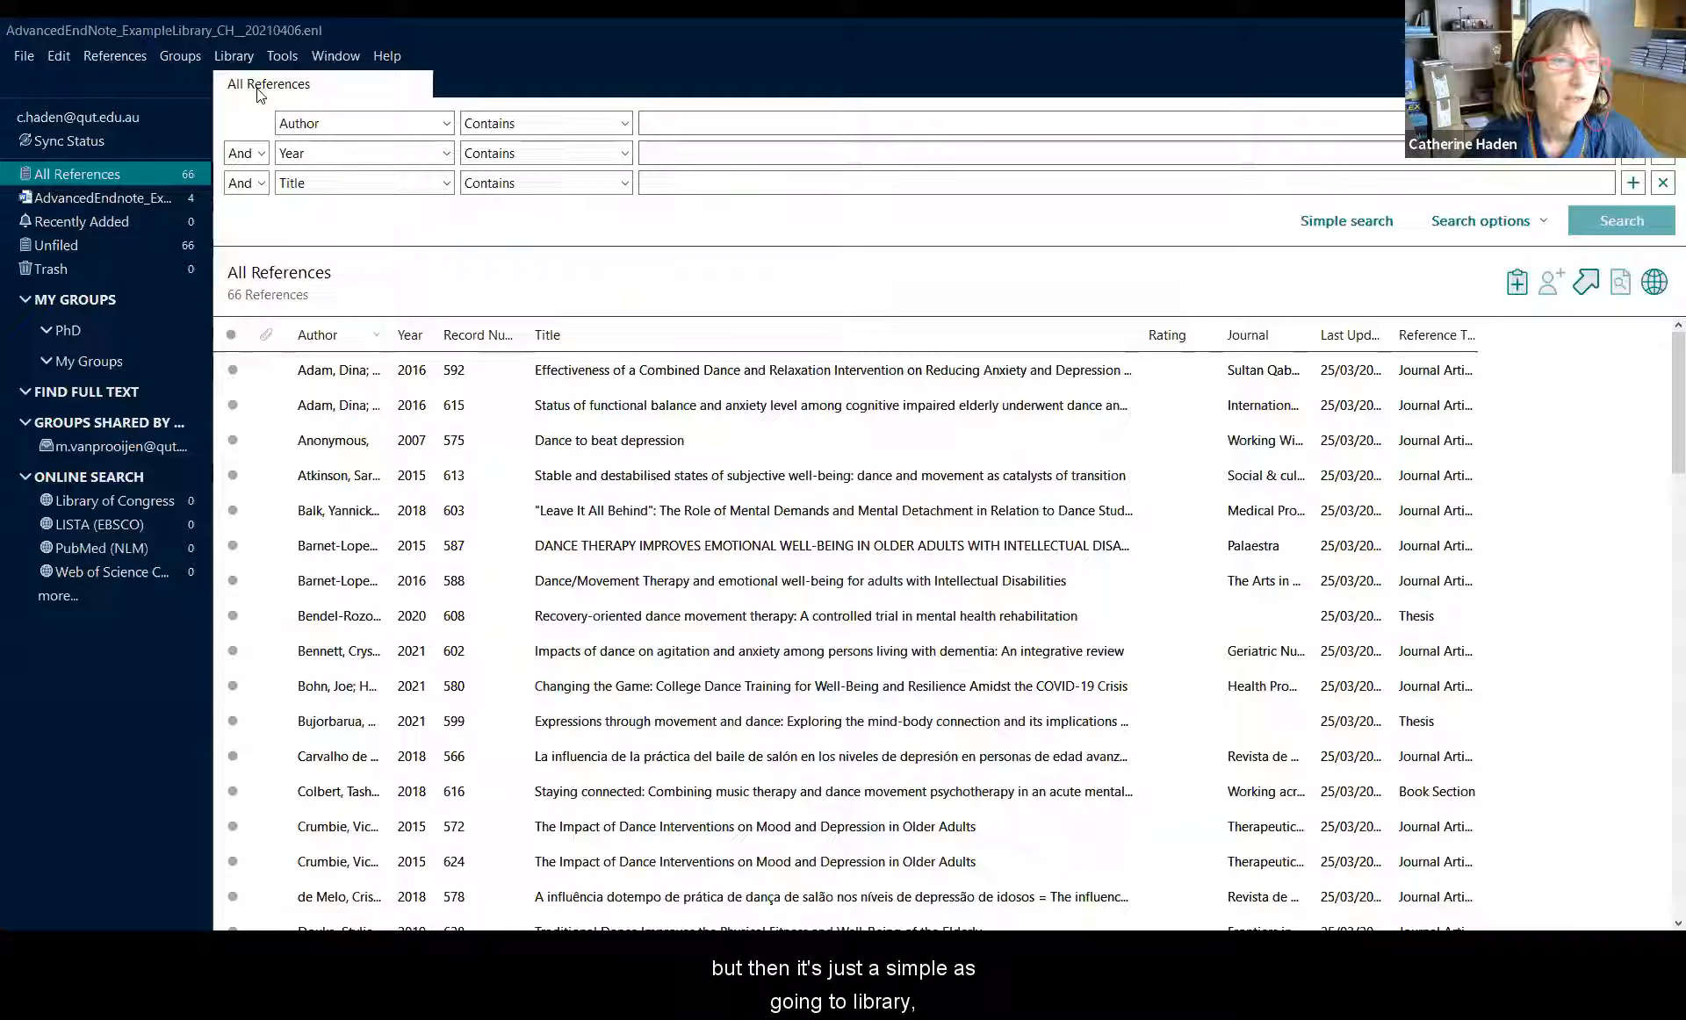
Step: In the browser, open the EndNote site from the "endnote online" search results and go to the EndNote online login
{"action": "left_click", "coordinate": [234, 58]}
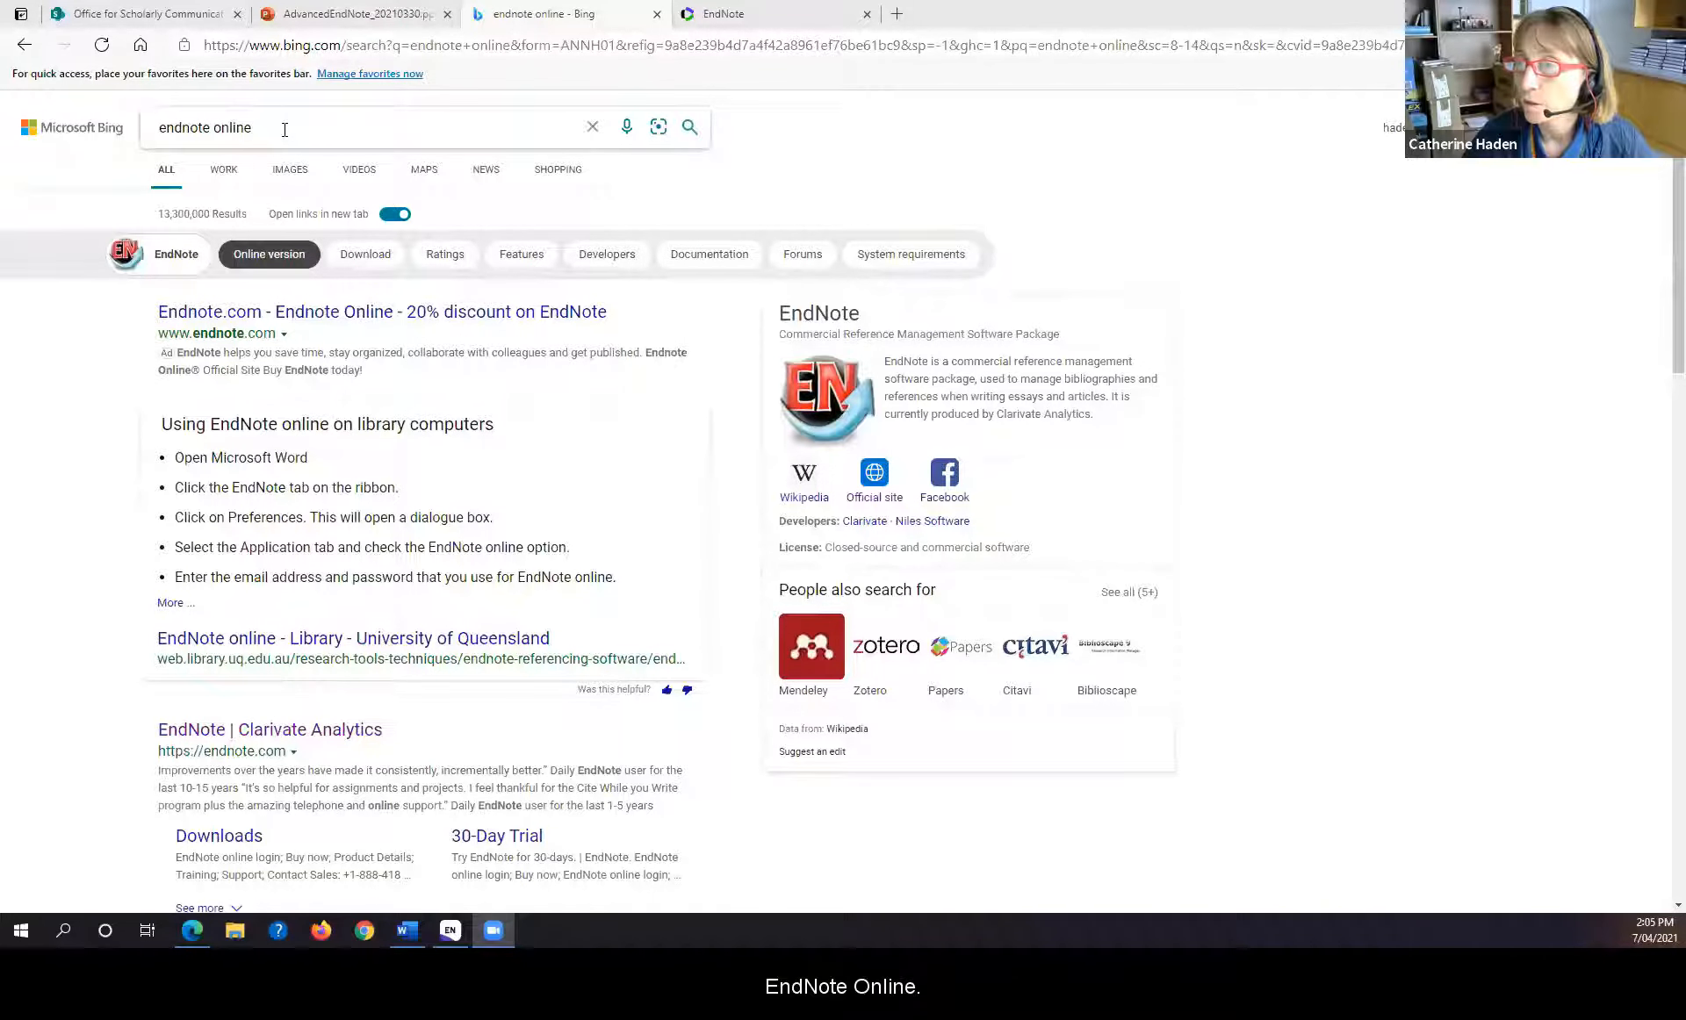
{"action": "left_click", "coordinate": [293, 731]}
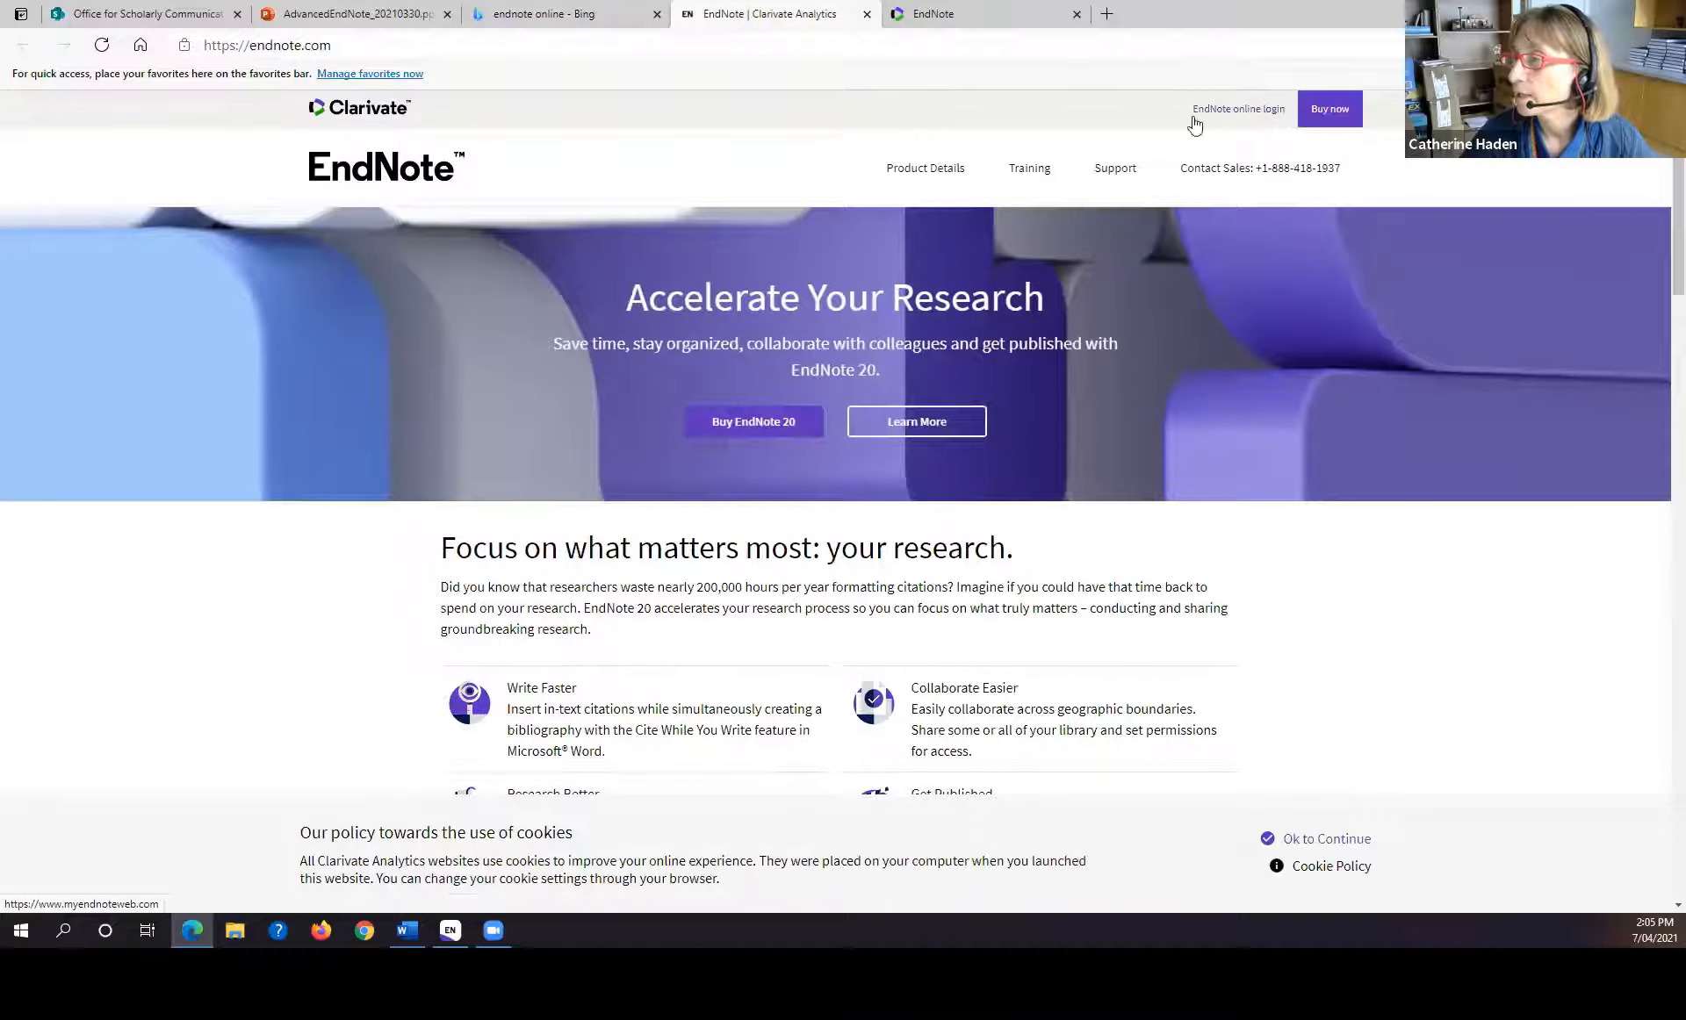
{"action": "left_click", "coordinate": [1238, 109]}
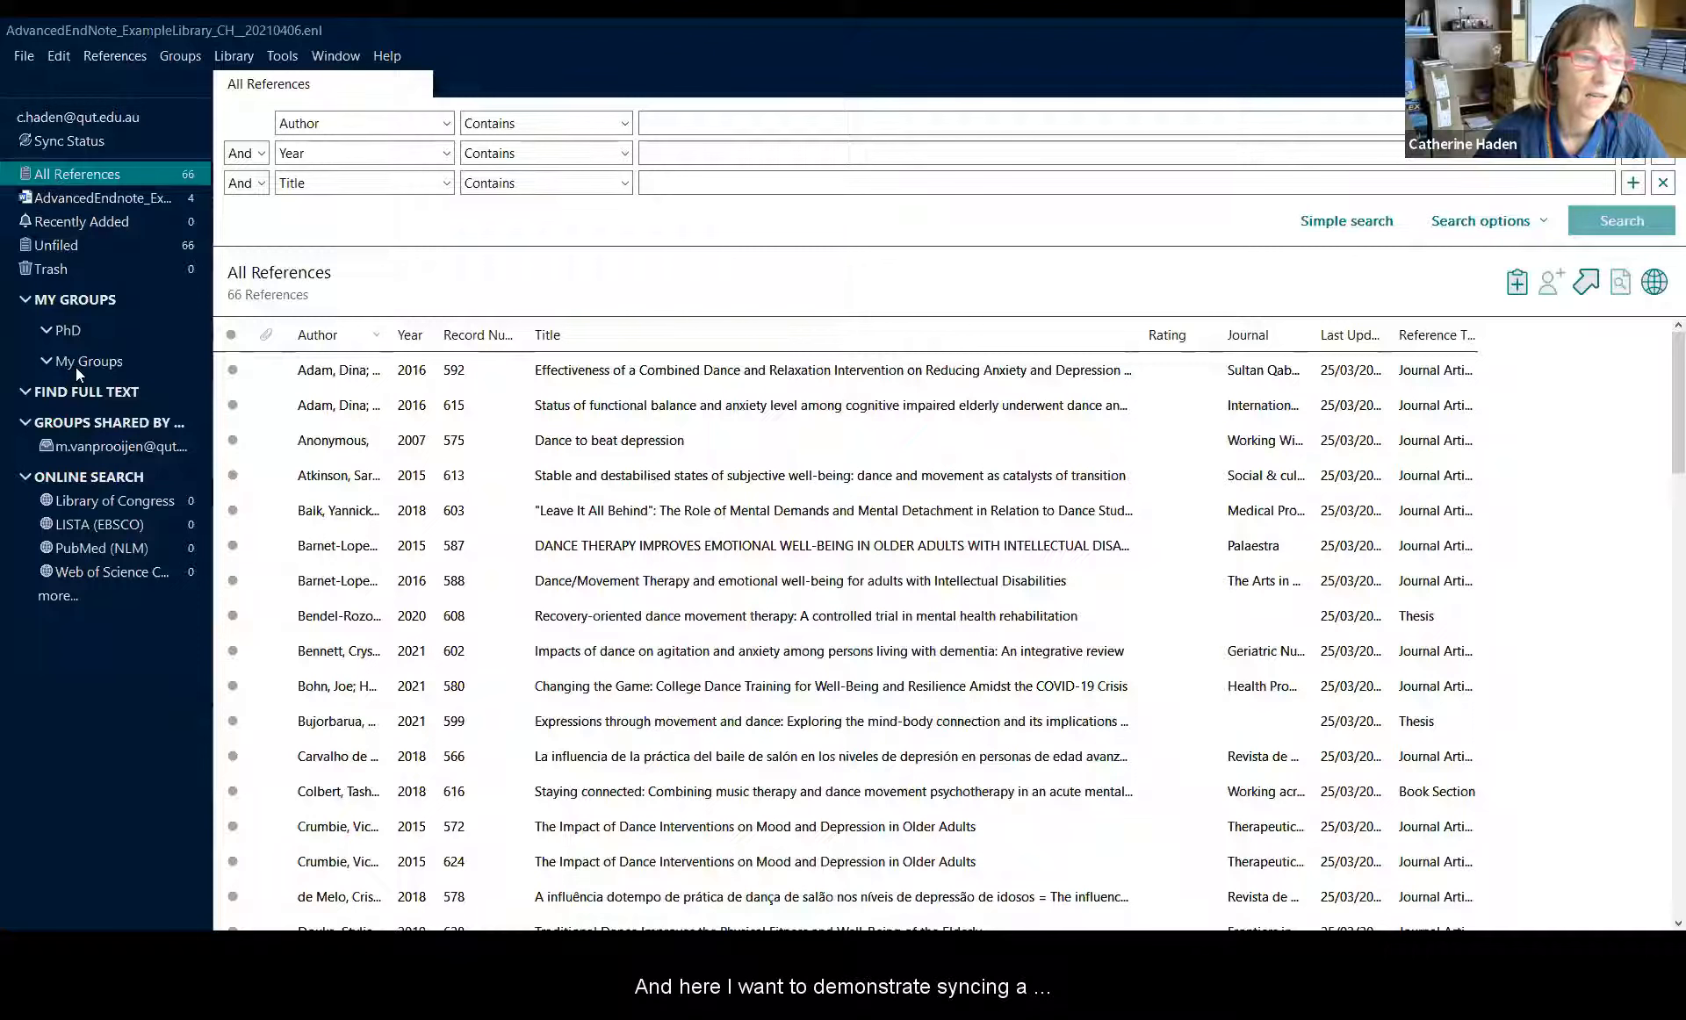
Step: Create a new group under My Groups and search all references for titles containing "ballet"
{"action": "right_click", "coordinate": [78, 367]}
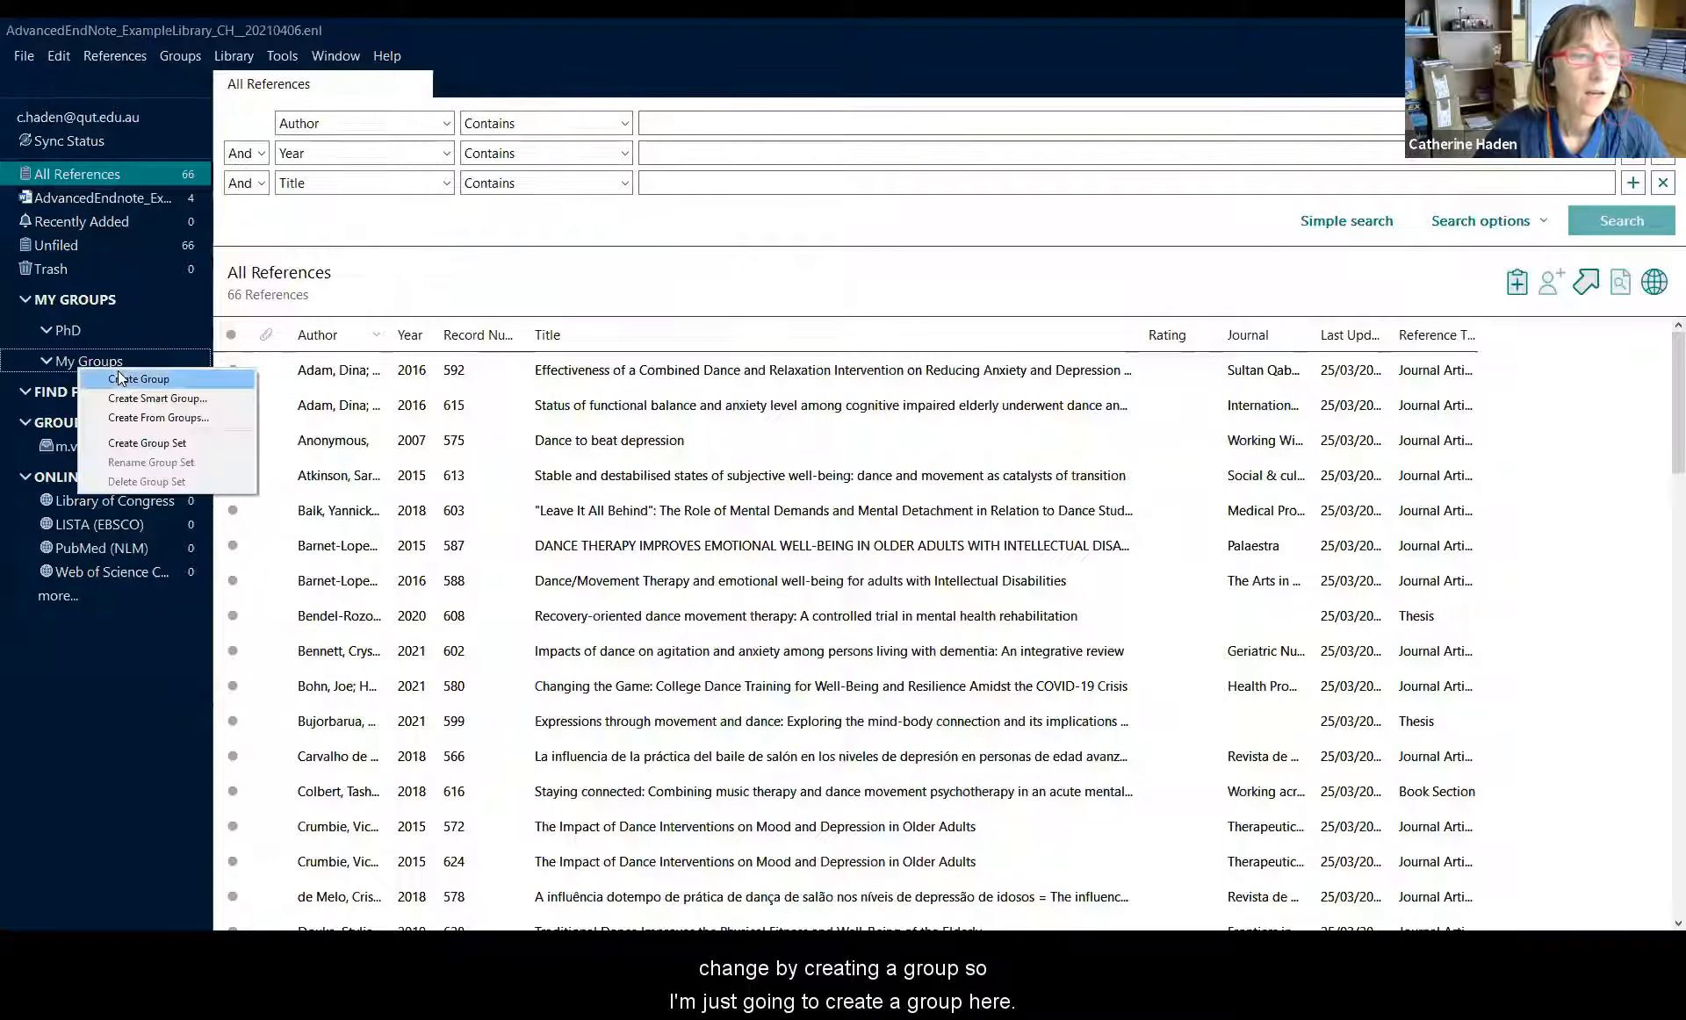
{"action": "left_click", "coordinate": [121, 378]}
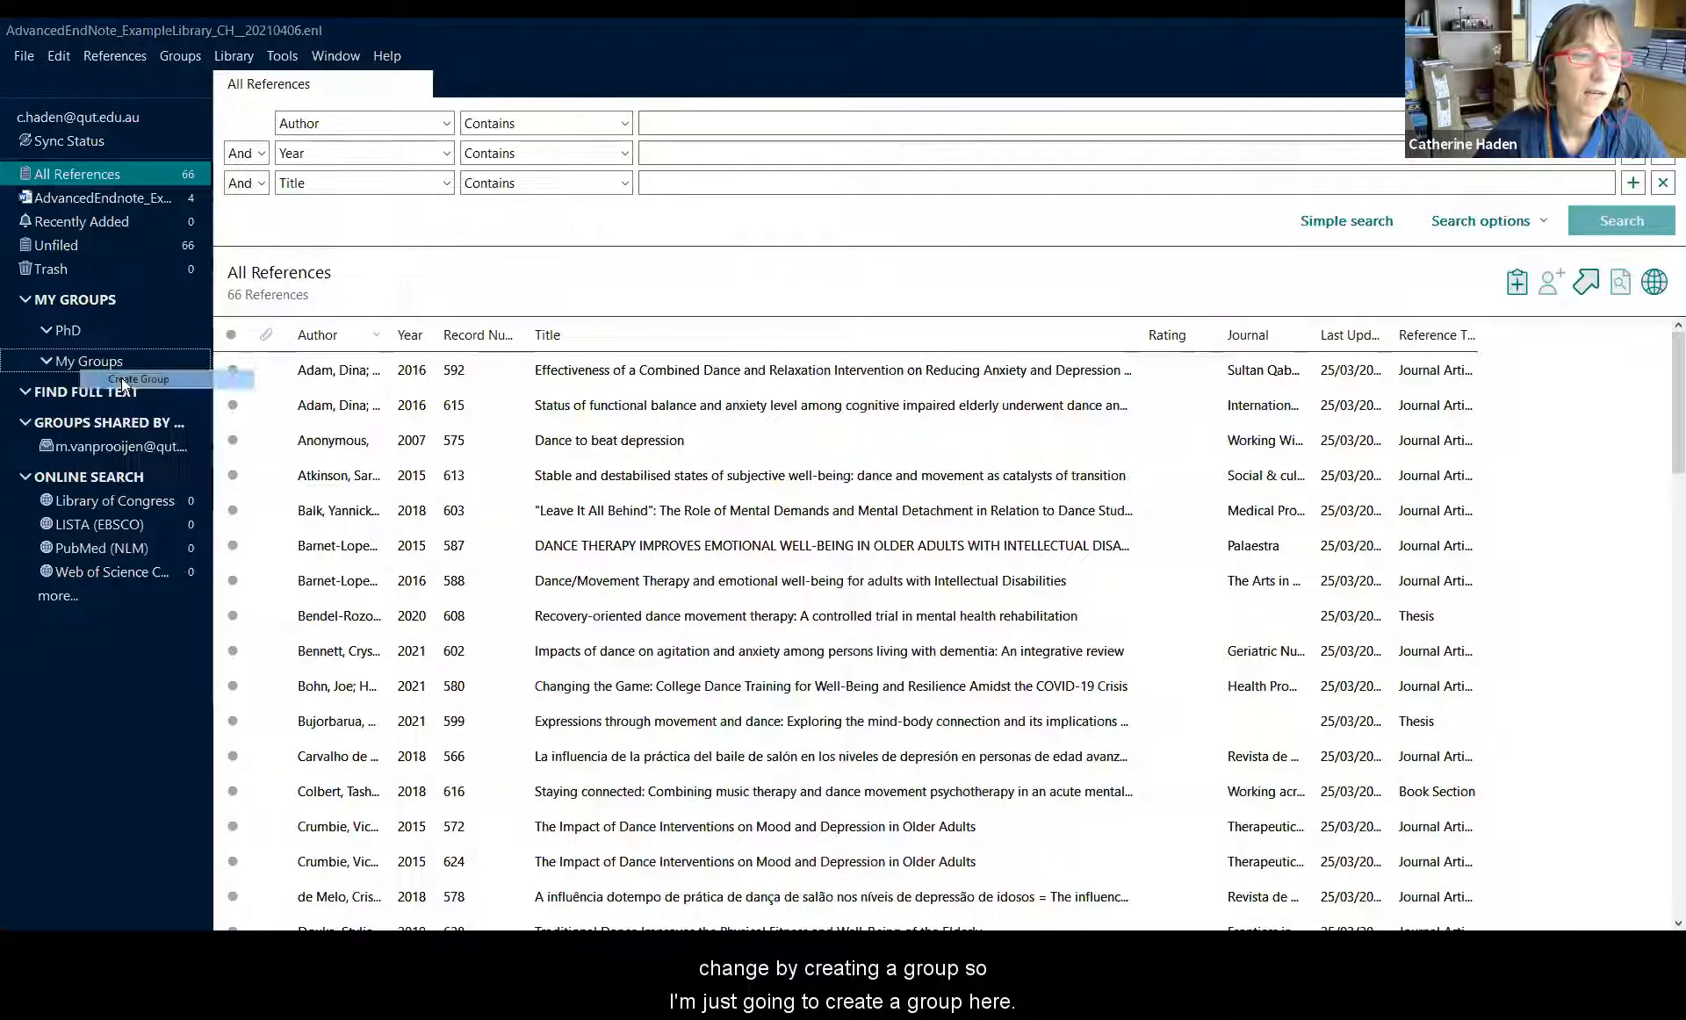
{"action": "left_click", "coordinate": [448, 125]}
{"action": "left_click", "coordinate": [305, 204]}
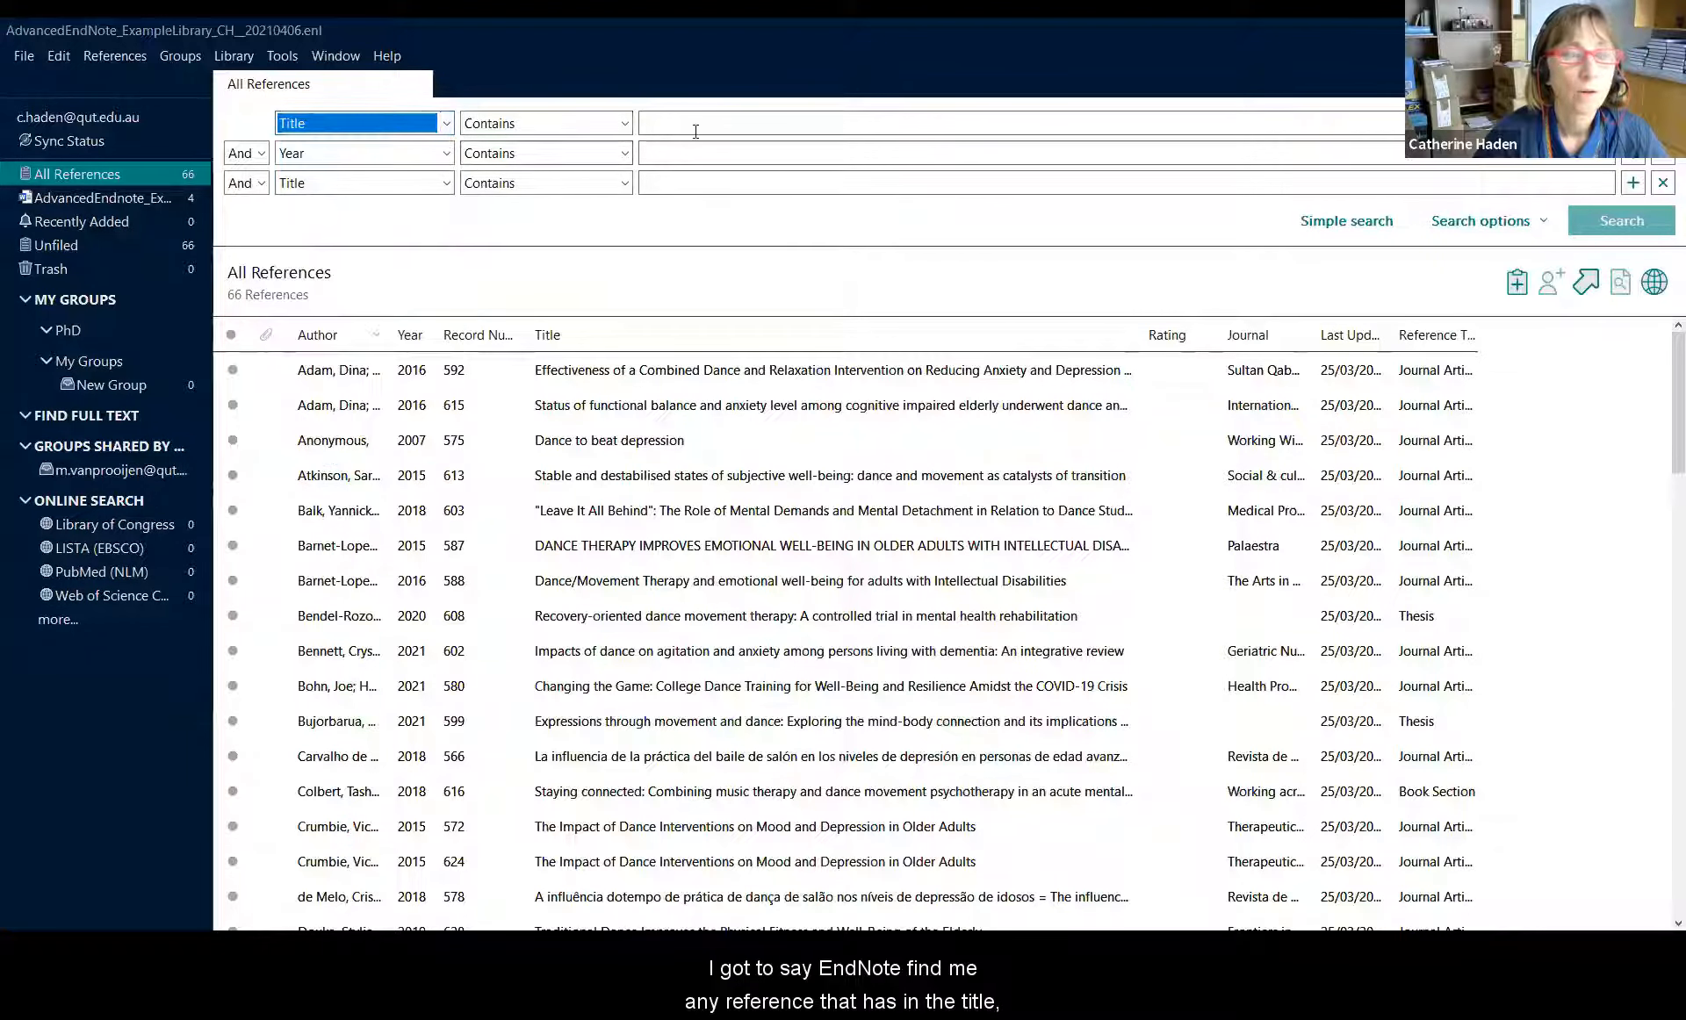
{"action": "left_click", "coordinate": [701, 126]}
{"action": "type", "text": "ballet"}
{"action": "left_click", "coordinate": [1480, 220]}
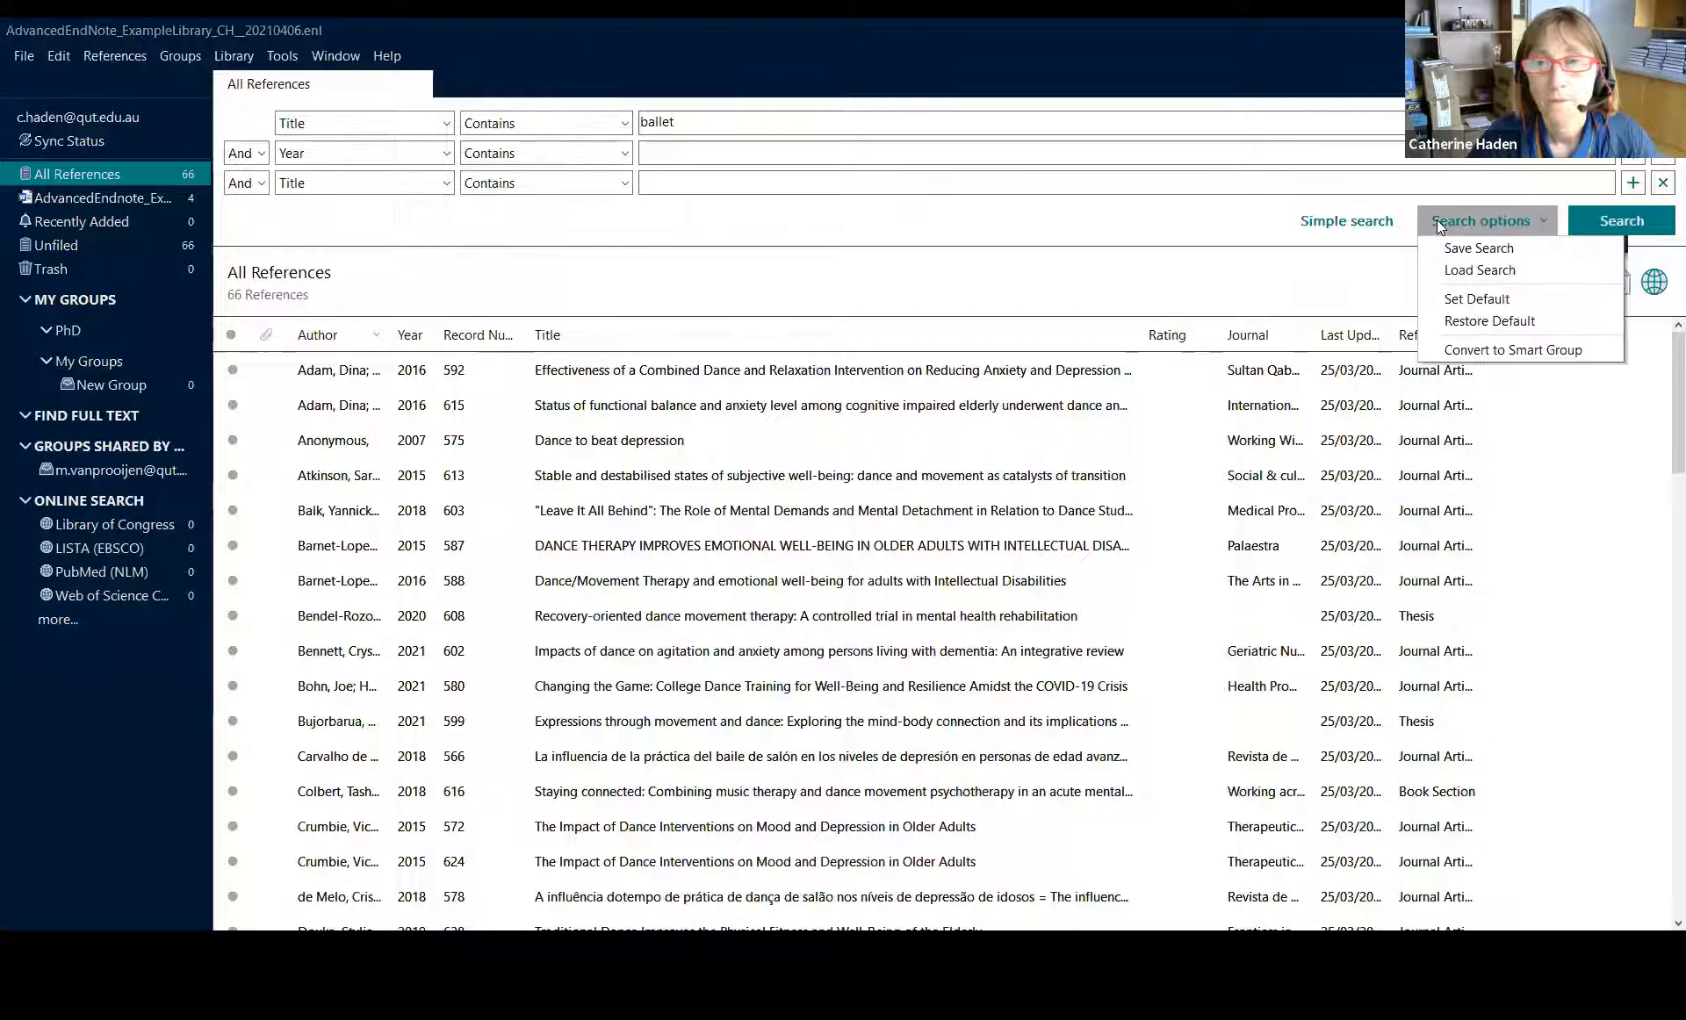
{"action": "left_click", "coordinate": [724, 131]}
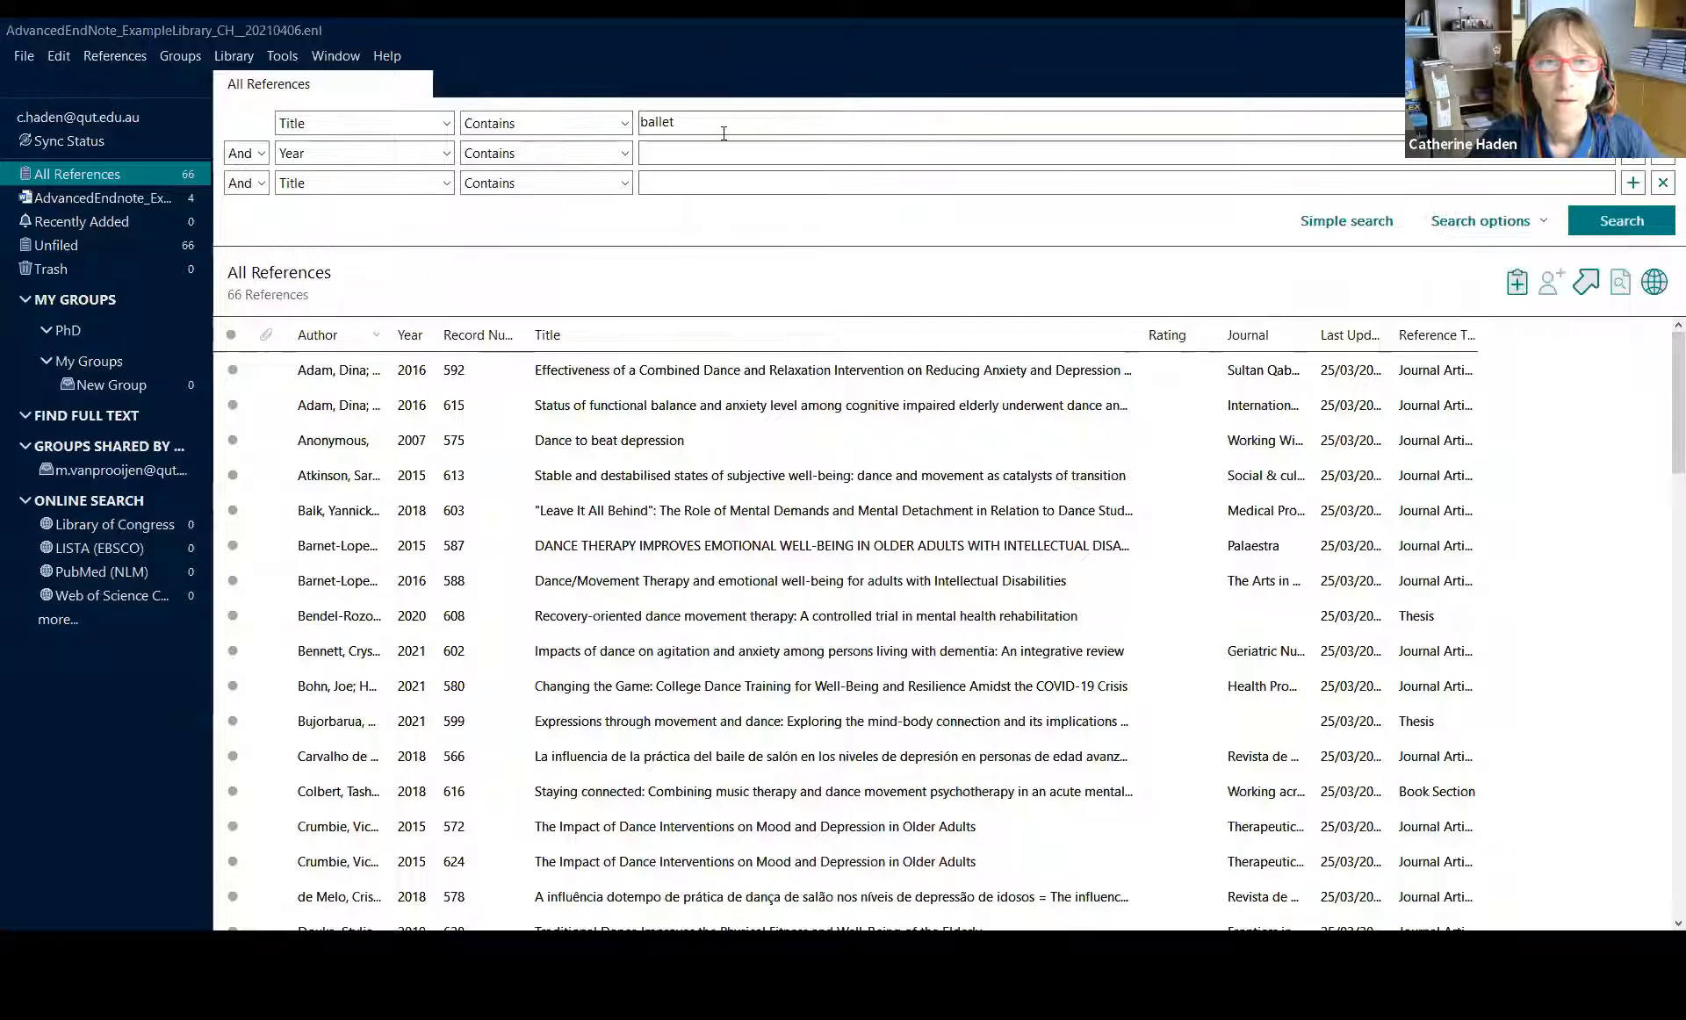
{"action": "key", "text": "Return"}
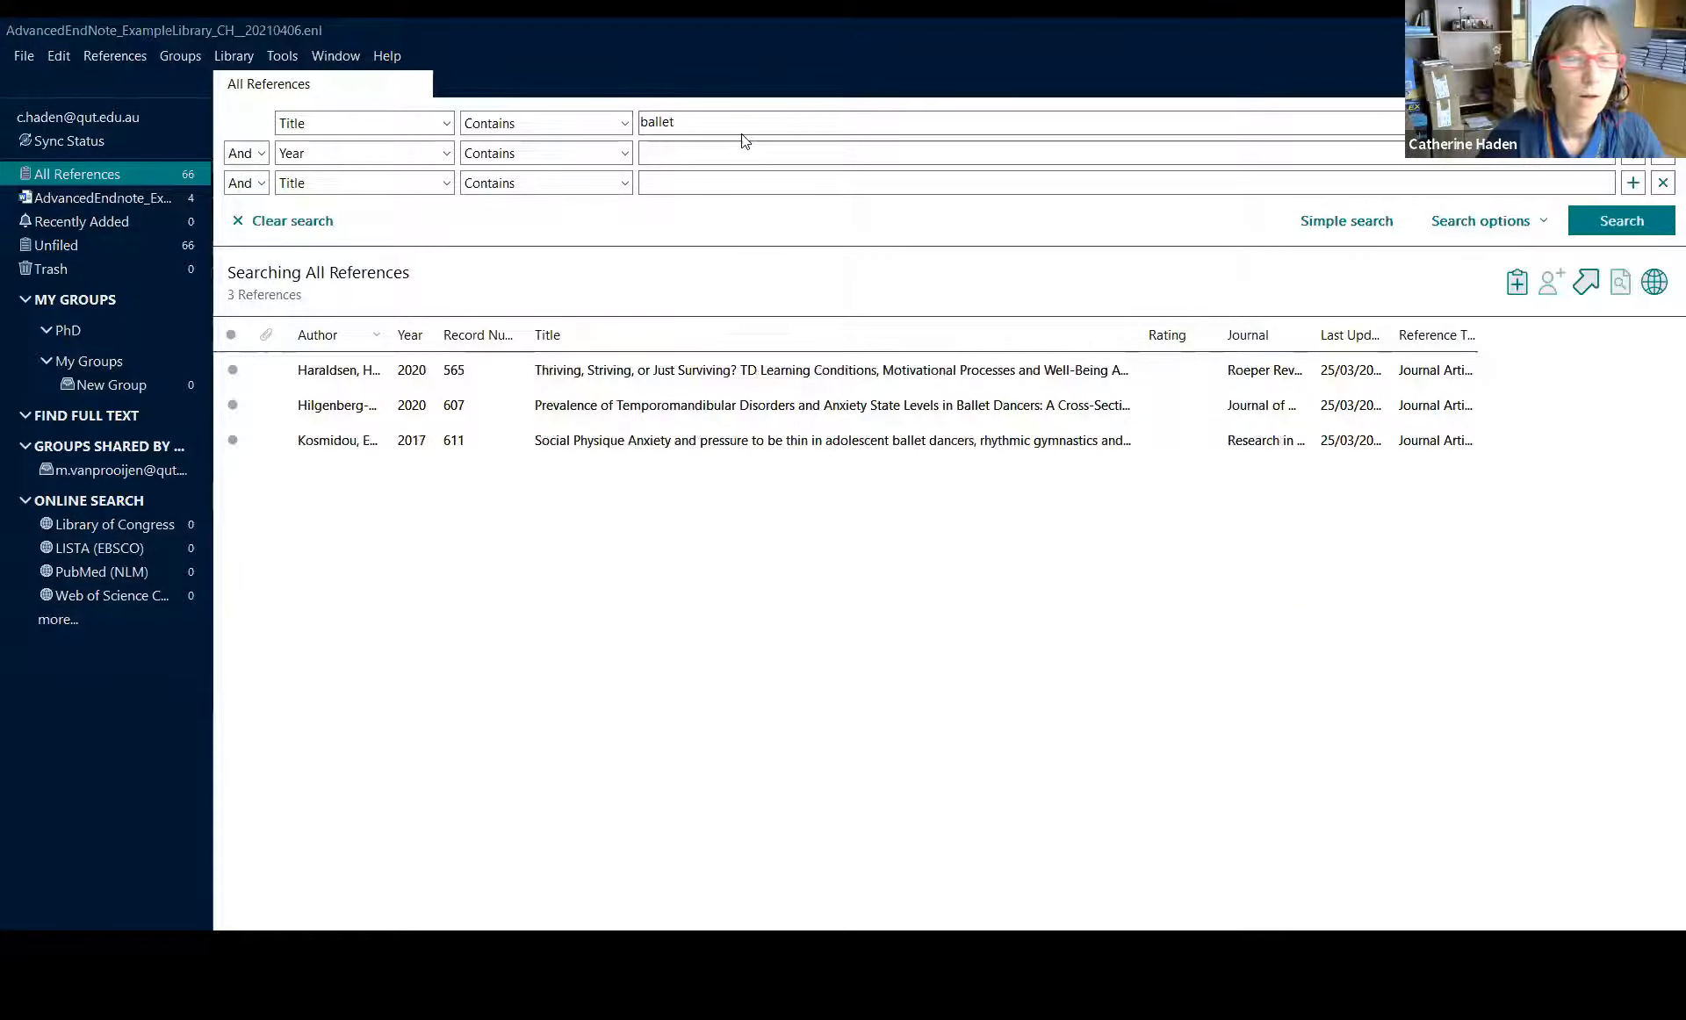
Step: Rename the new group under My Groups as Ballet
{"action": "left_click", "coordinate": [429, 375]}
{"action": "key", "text": "ctrl+a"}
{"action": "right_click", "coordinate": [430, 380]}
{"action": "right_click", "coordinate": [90, 386]}
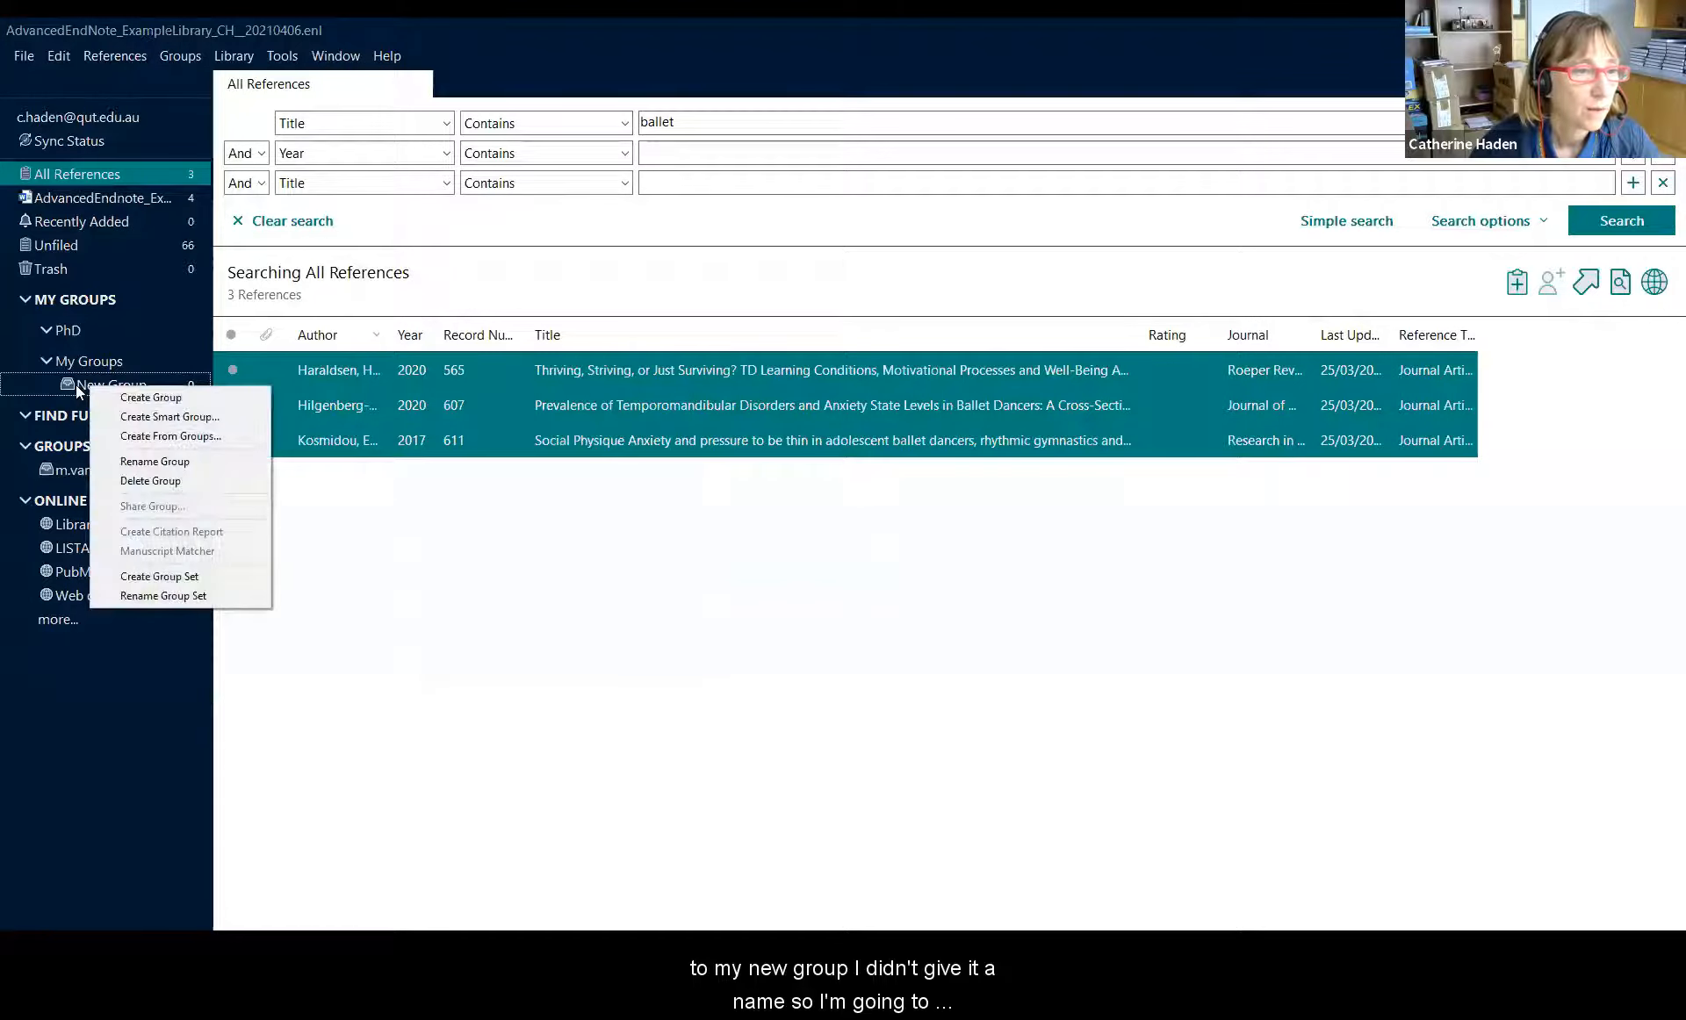
{"action": "left_click", "coordinate": [138, 464]}
{"action": "type", "text": "Ballet"}
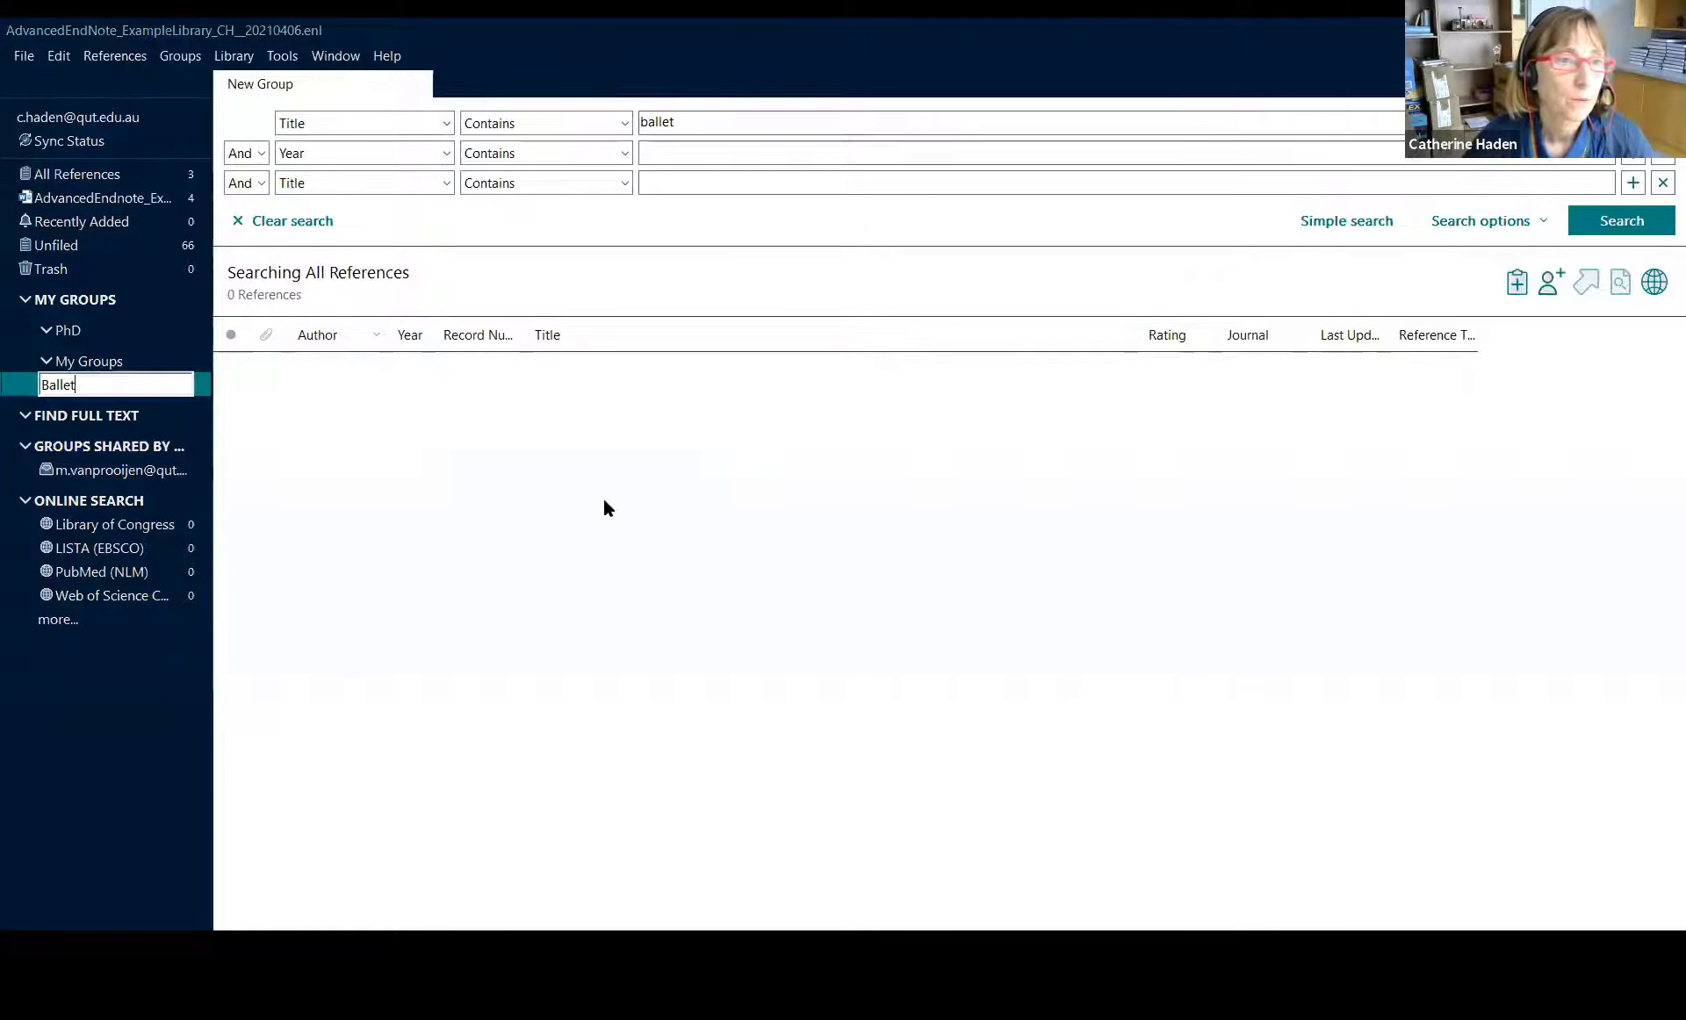
{"action": "key", "text": "Return"}
Step: Rerun the title search for "ballet" and add all the found references to the Ballet group
{"action": "left_click", "coordinate": [698, 125]}
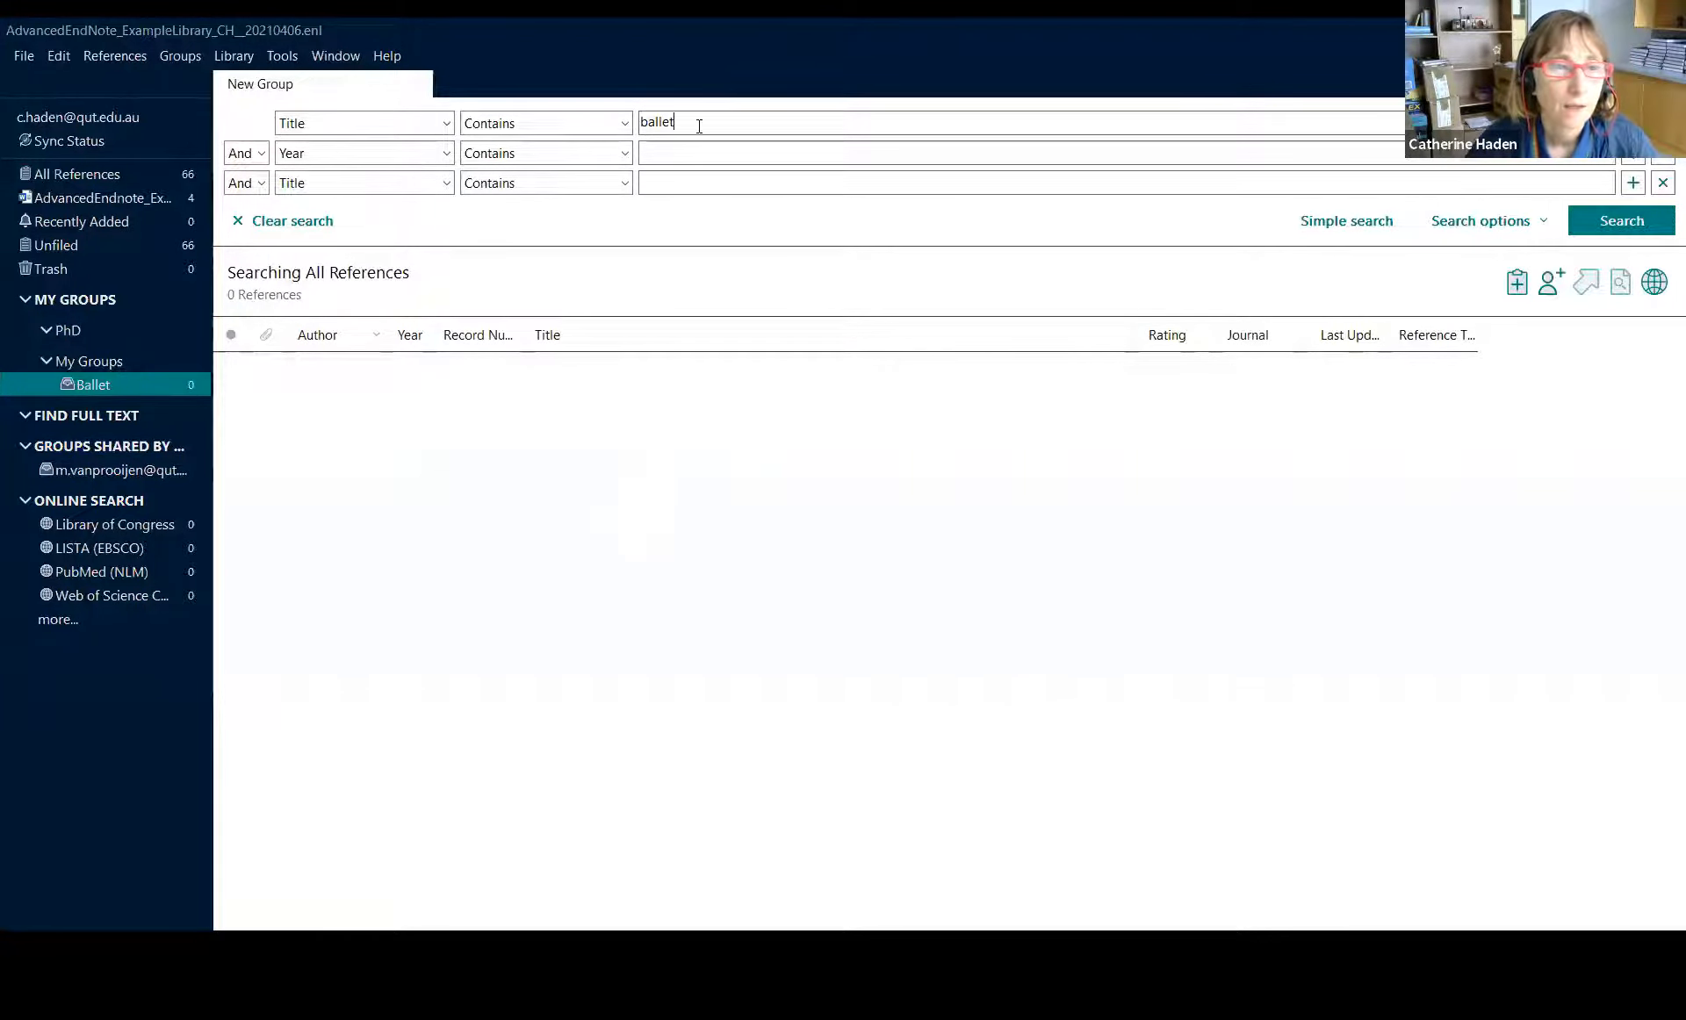
{"action": "key", "text": "Return"}
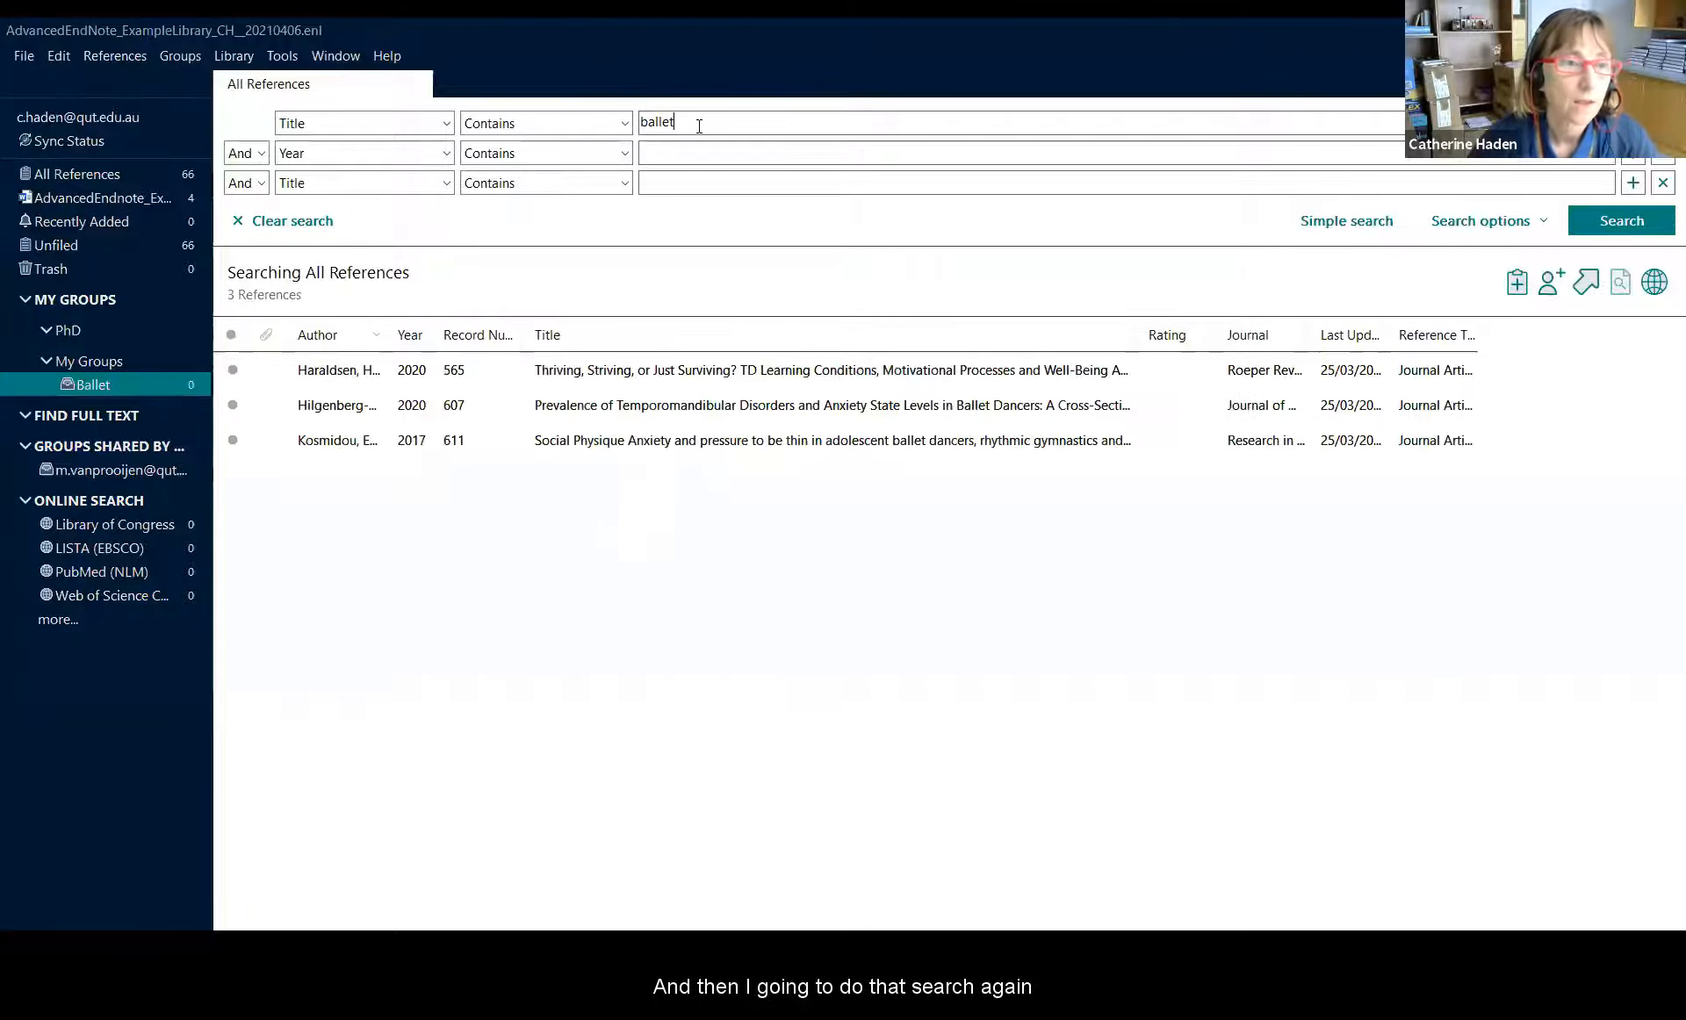
{"action": "left_click", "coordinate": [391, 439]}
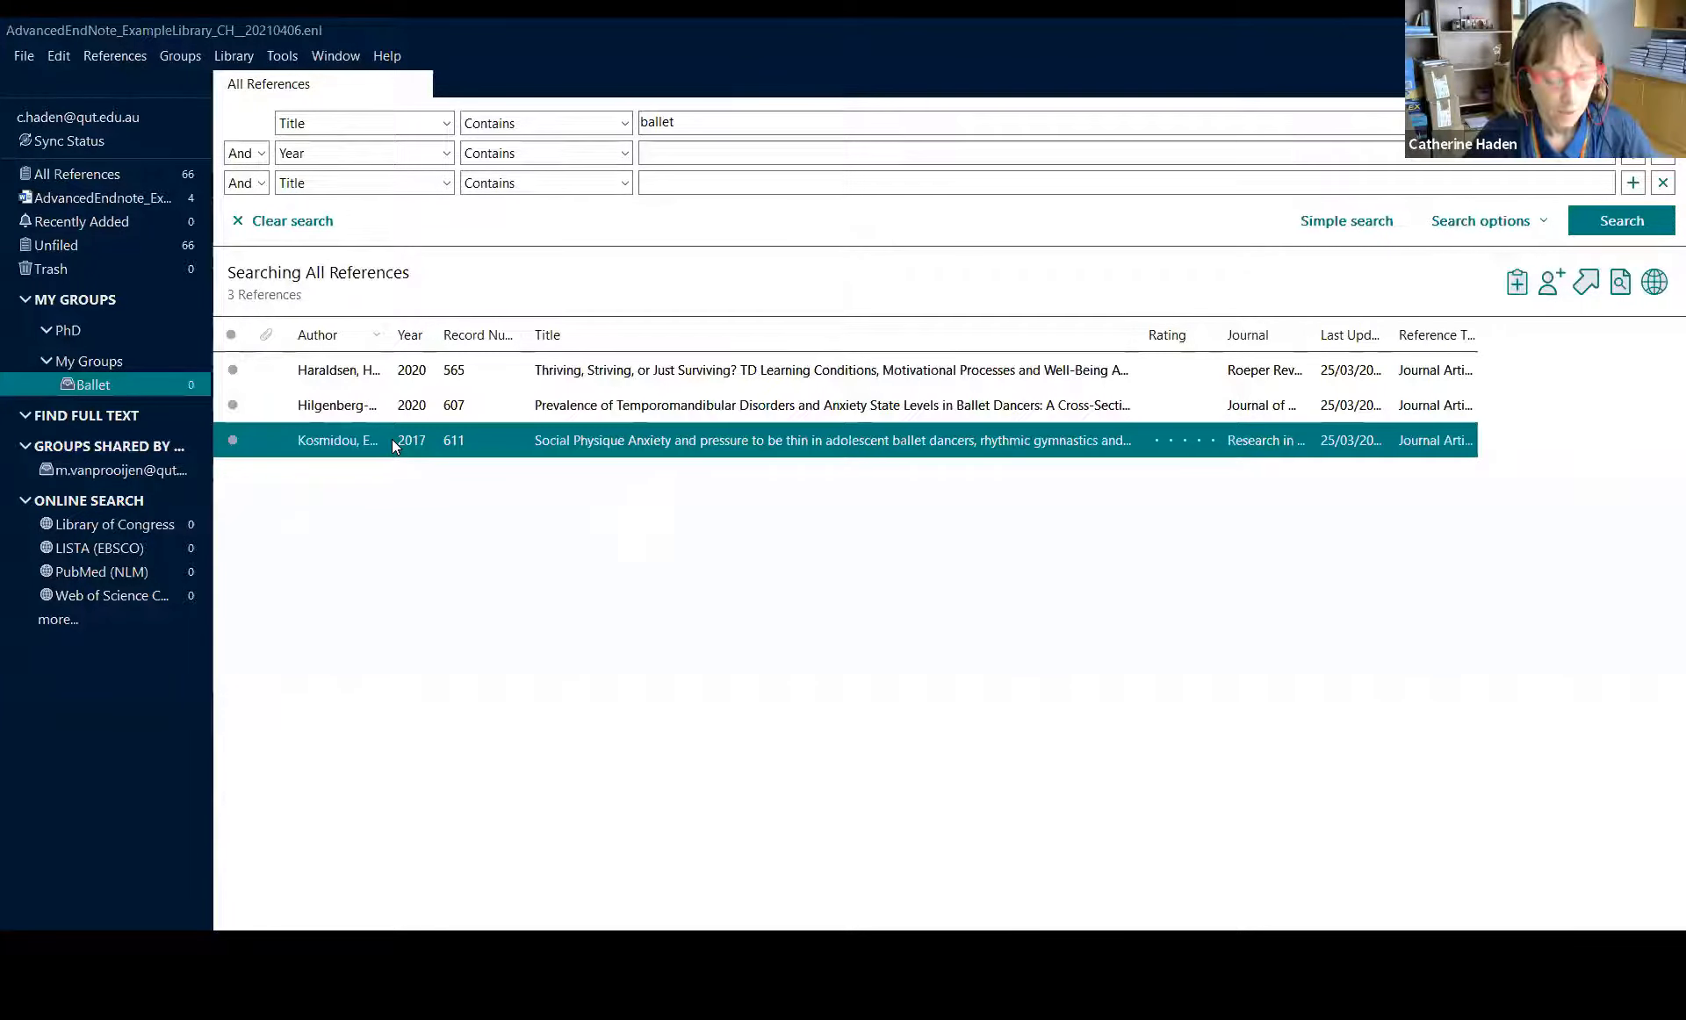
{"action": "key", "text": "ctrl+a"}
{"action": "right_click", "coordinate": [400, 423]}
{"action": "mouse_move", "coordinate": [527, 555]}
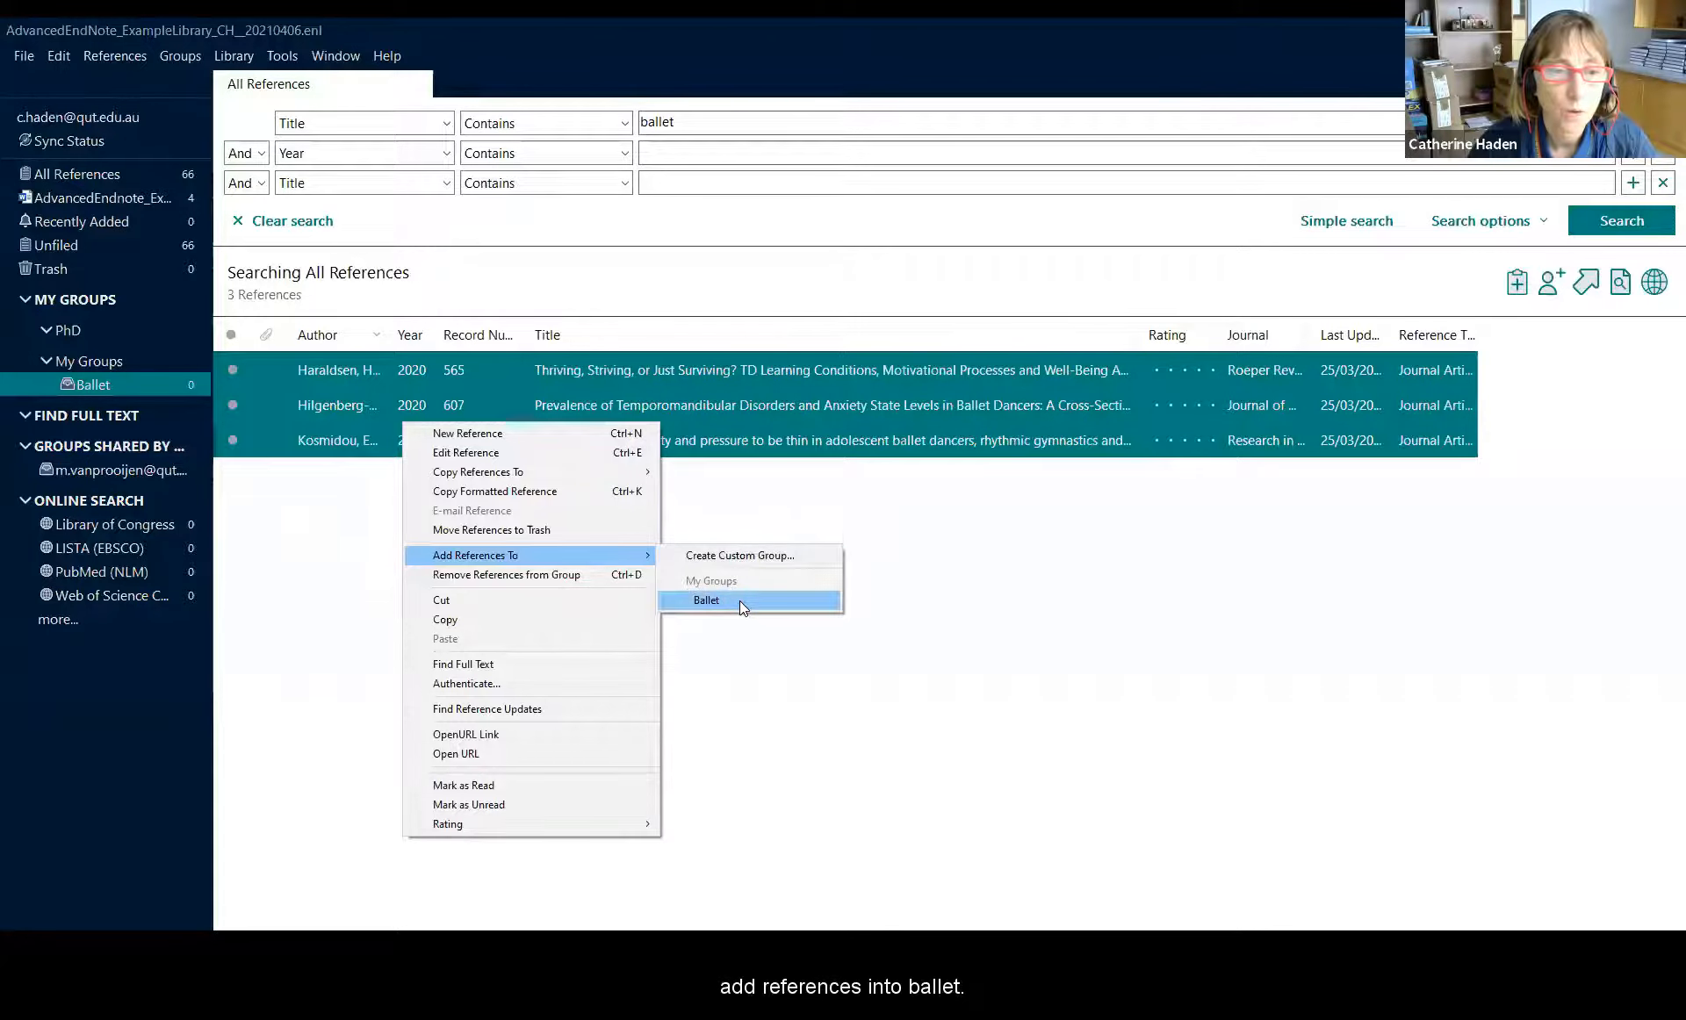
{"action": "left_click", "coordinate": [739, 600]}
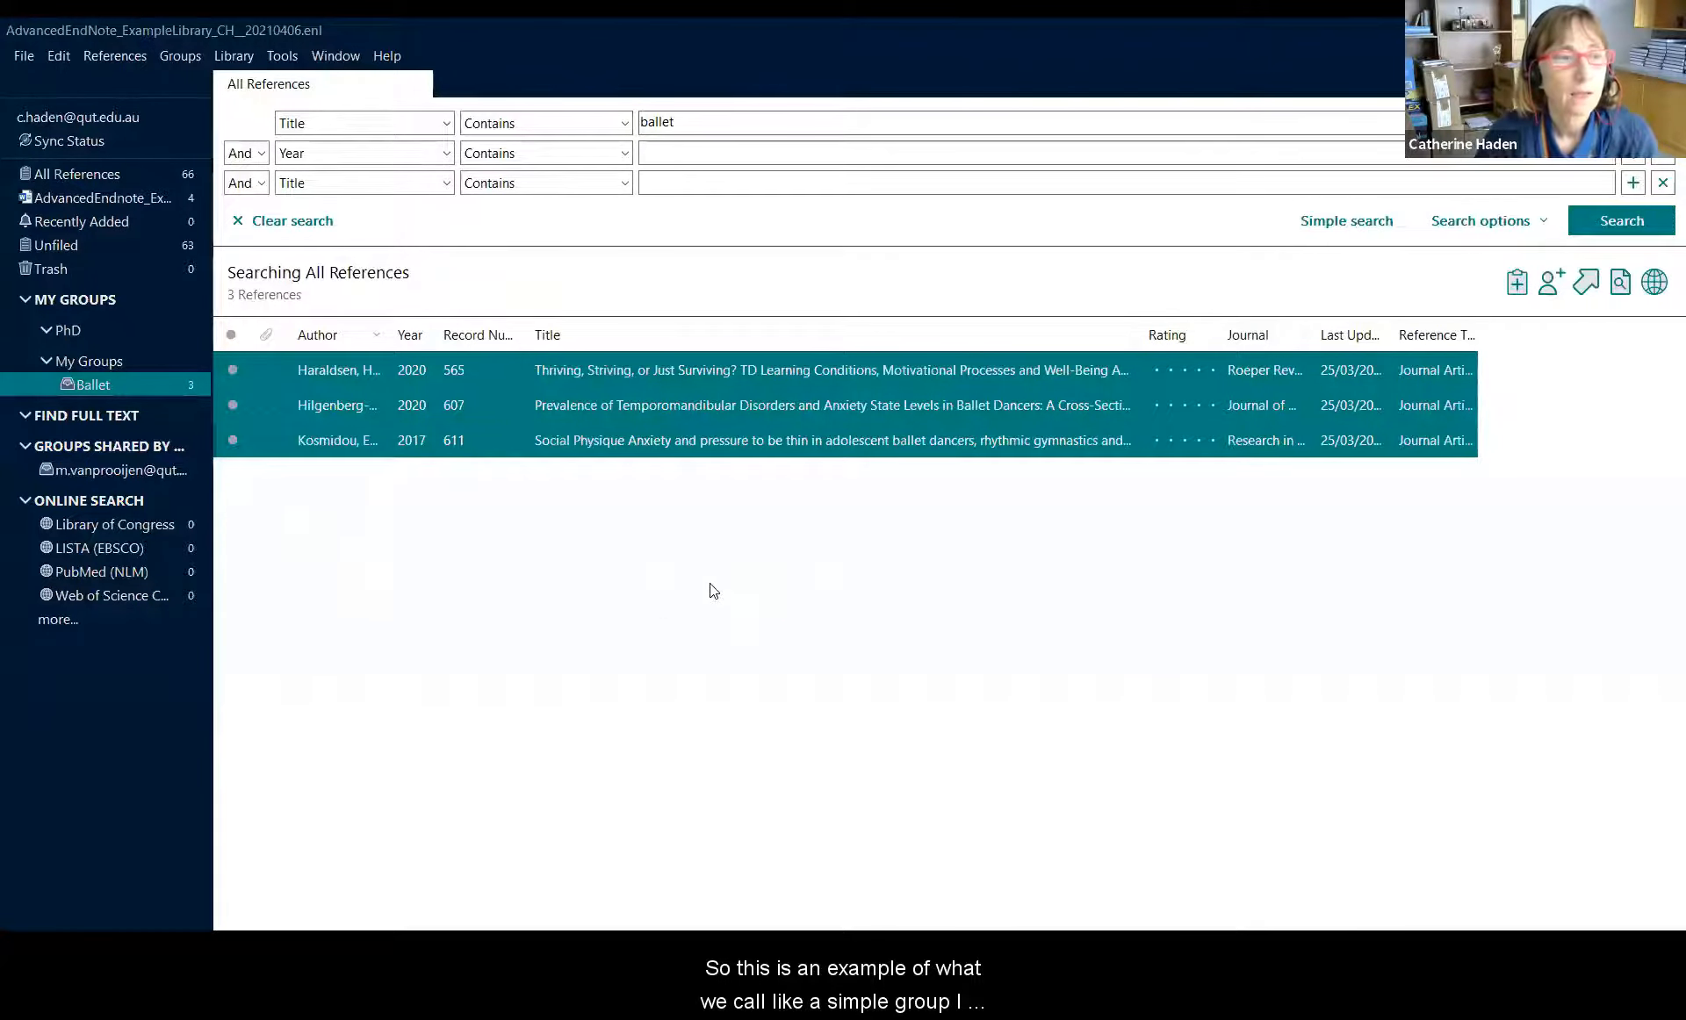
Step: Create a smart group named Tango that collects references whose title contains "tango"
{"action": "right_click", "coordinate": [97, 399]}
{"action": "left_click", "coordinate": [158, 429]}
{"action": "type", "text": "Tango"}
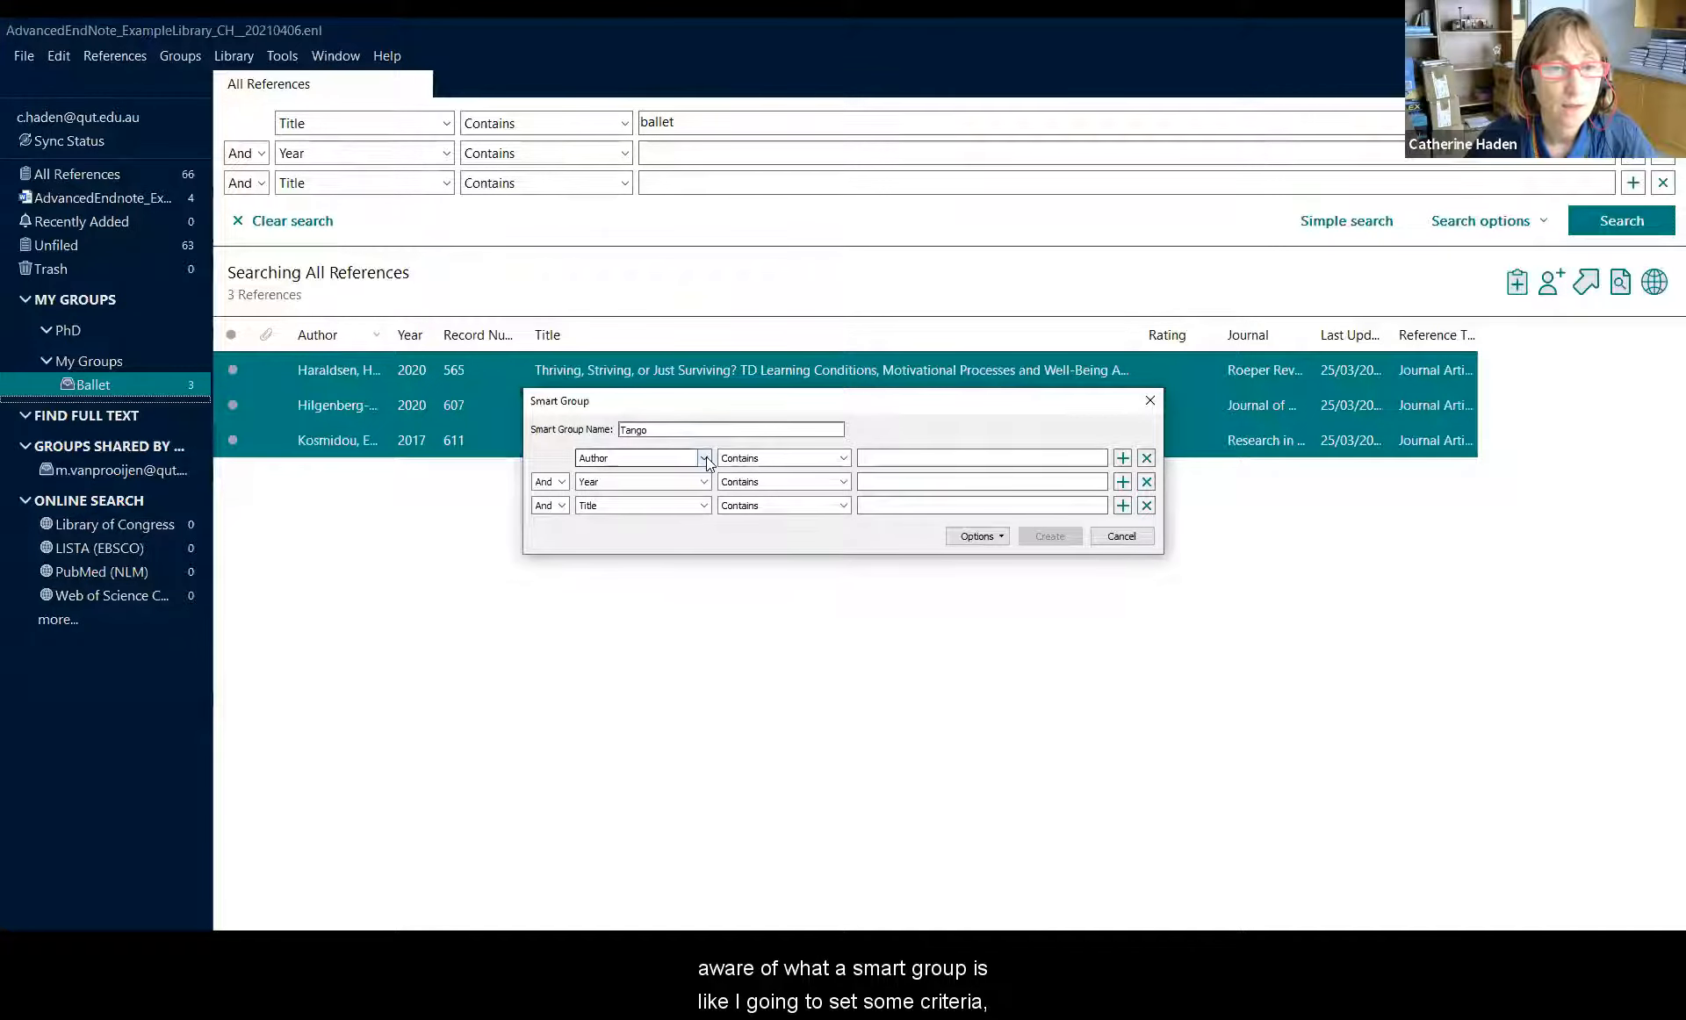
{"action": "left_click", "coordinate": [705, 458]}
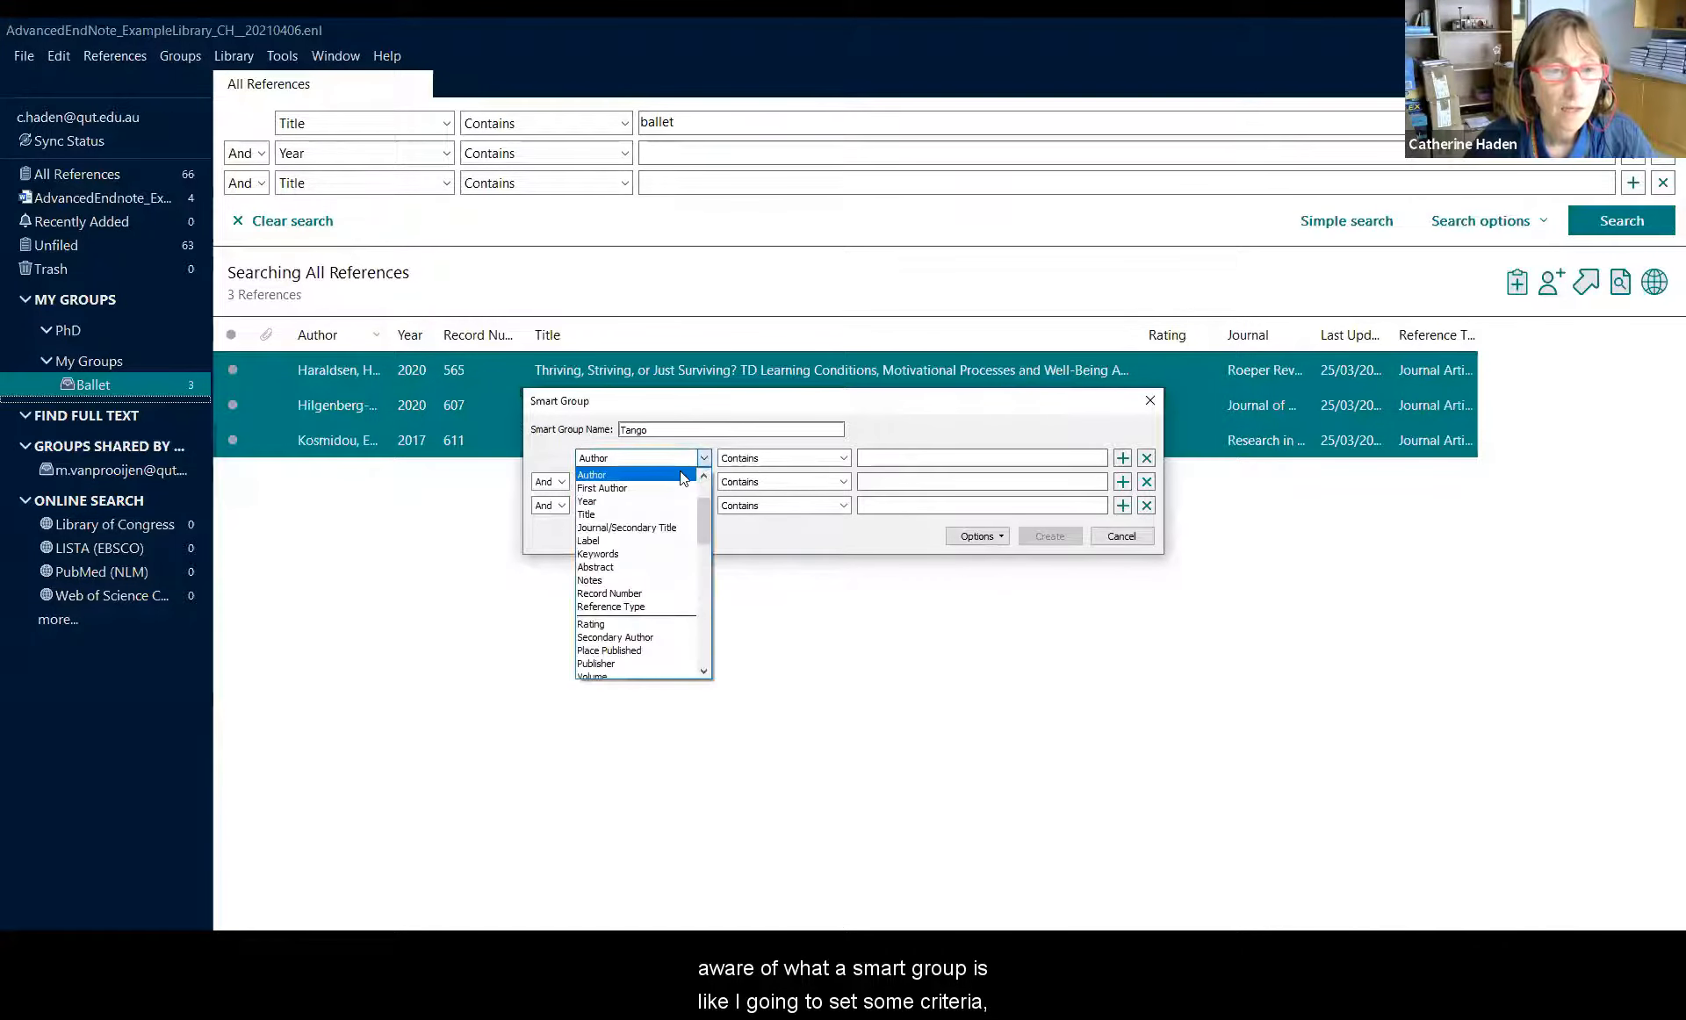
{"action": "left_click", "coordinate": [620, 514]}
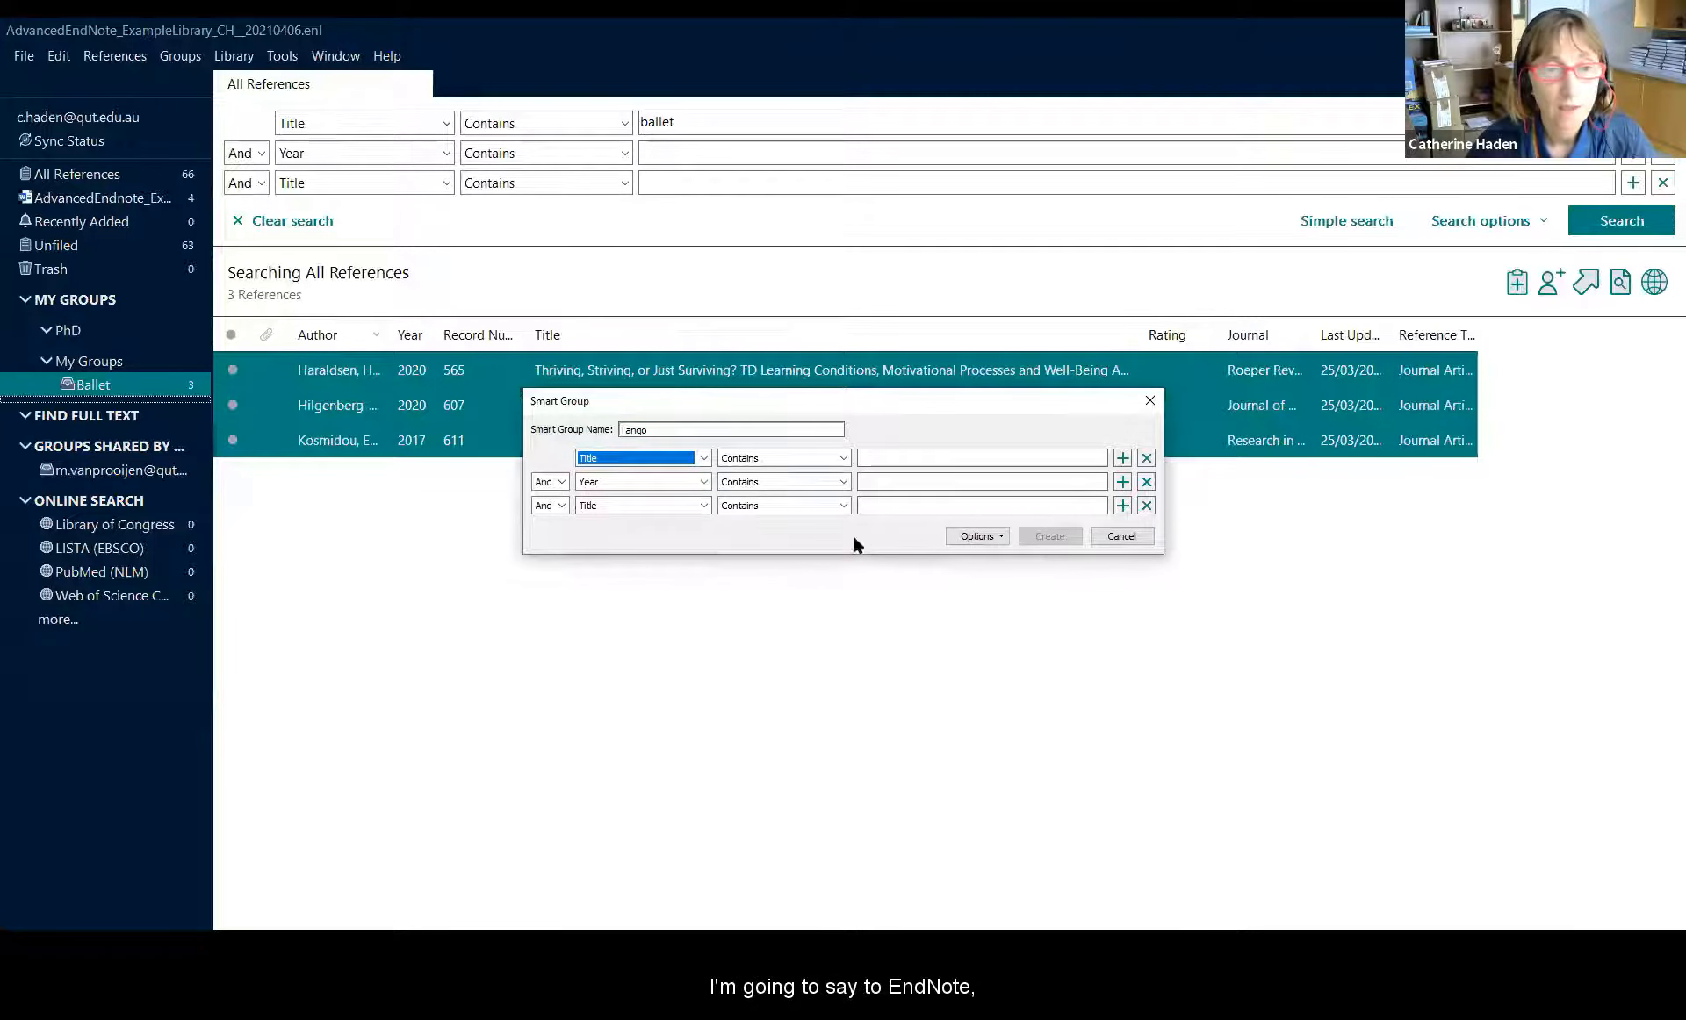
{"action": "left_click", "coordinate": [885, 457]}
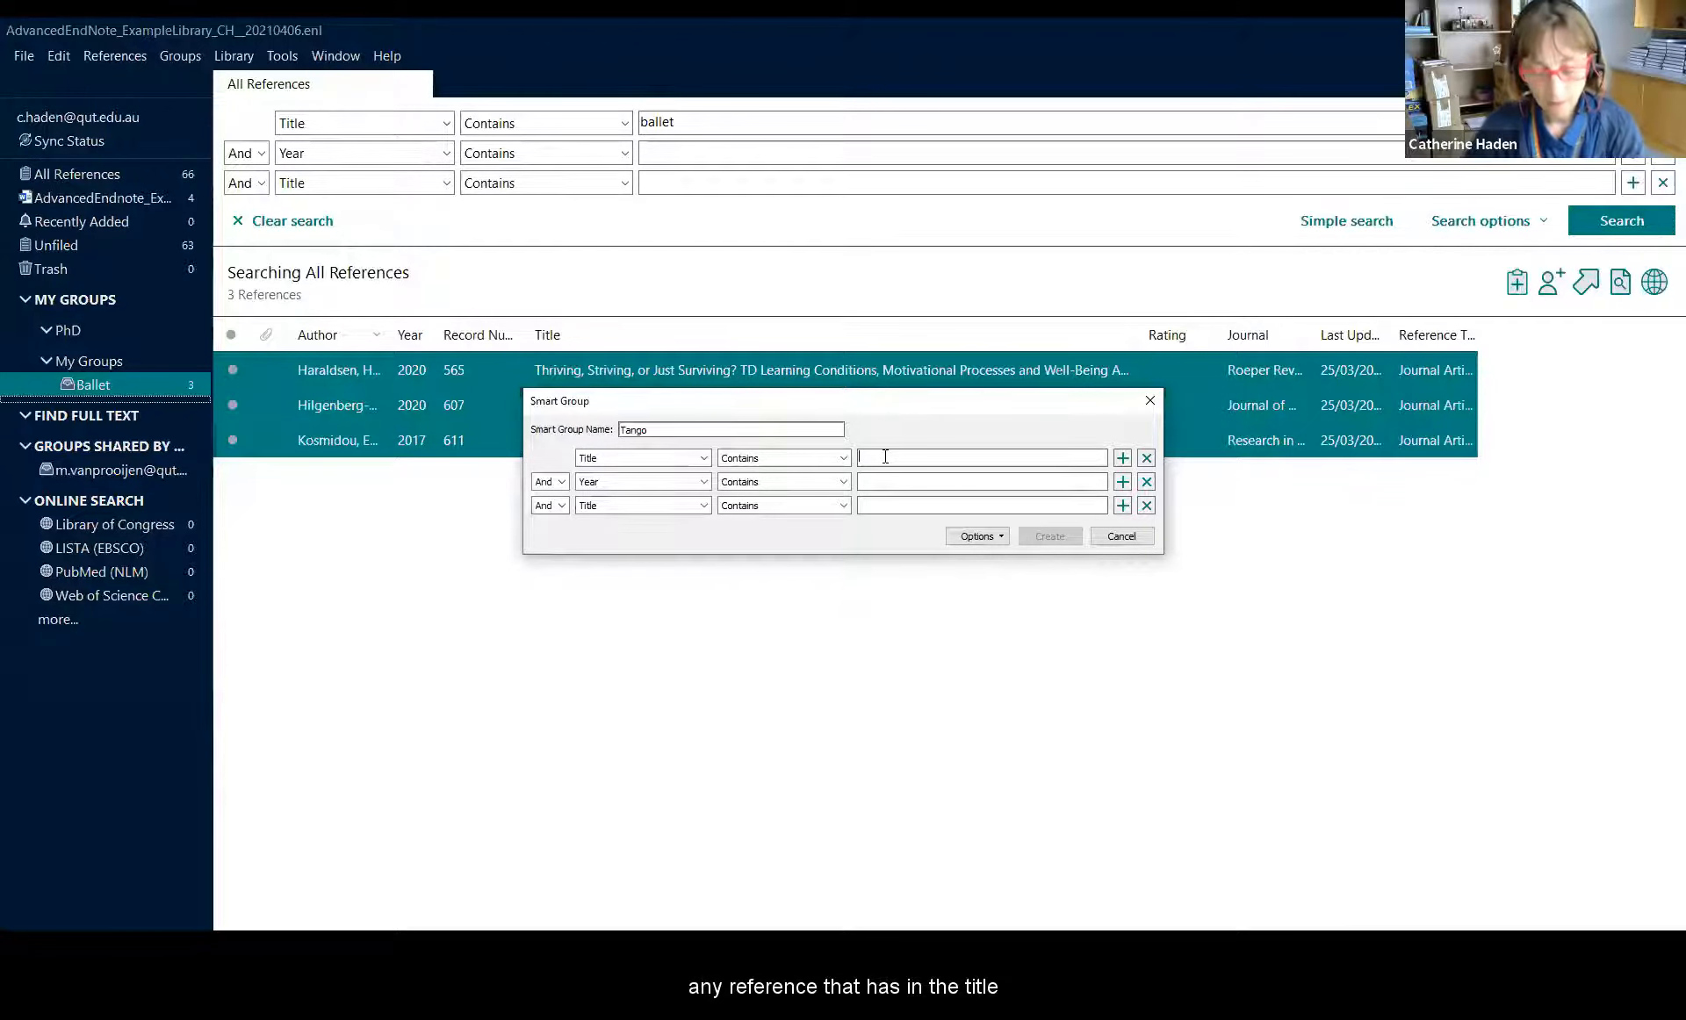
{"action": "type", "text": "tango"}
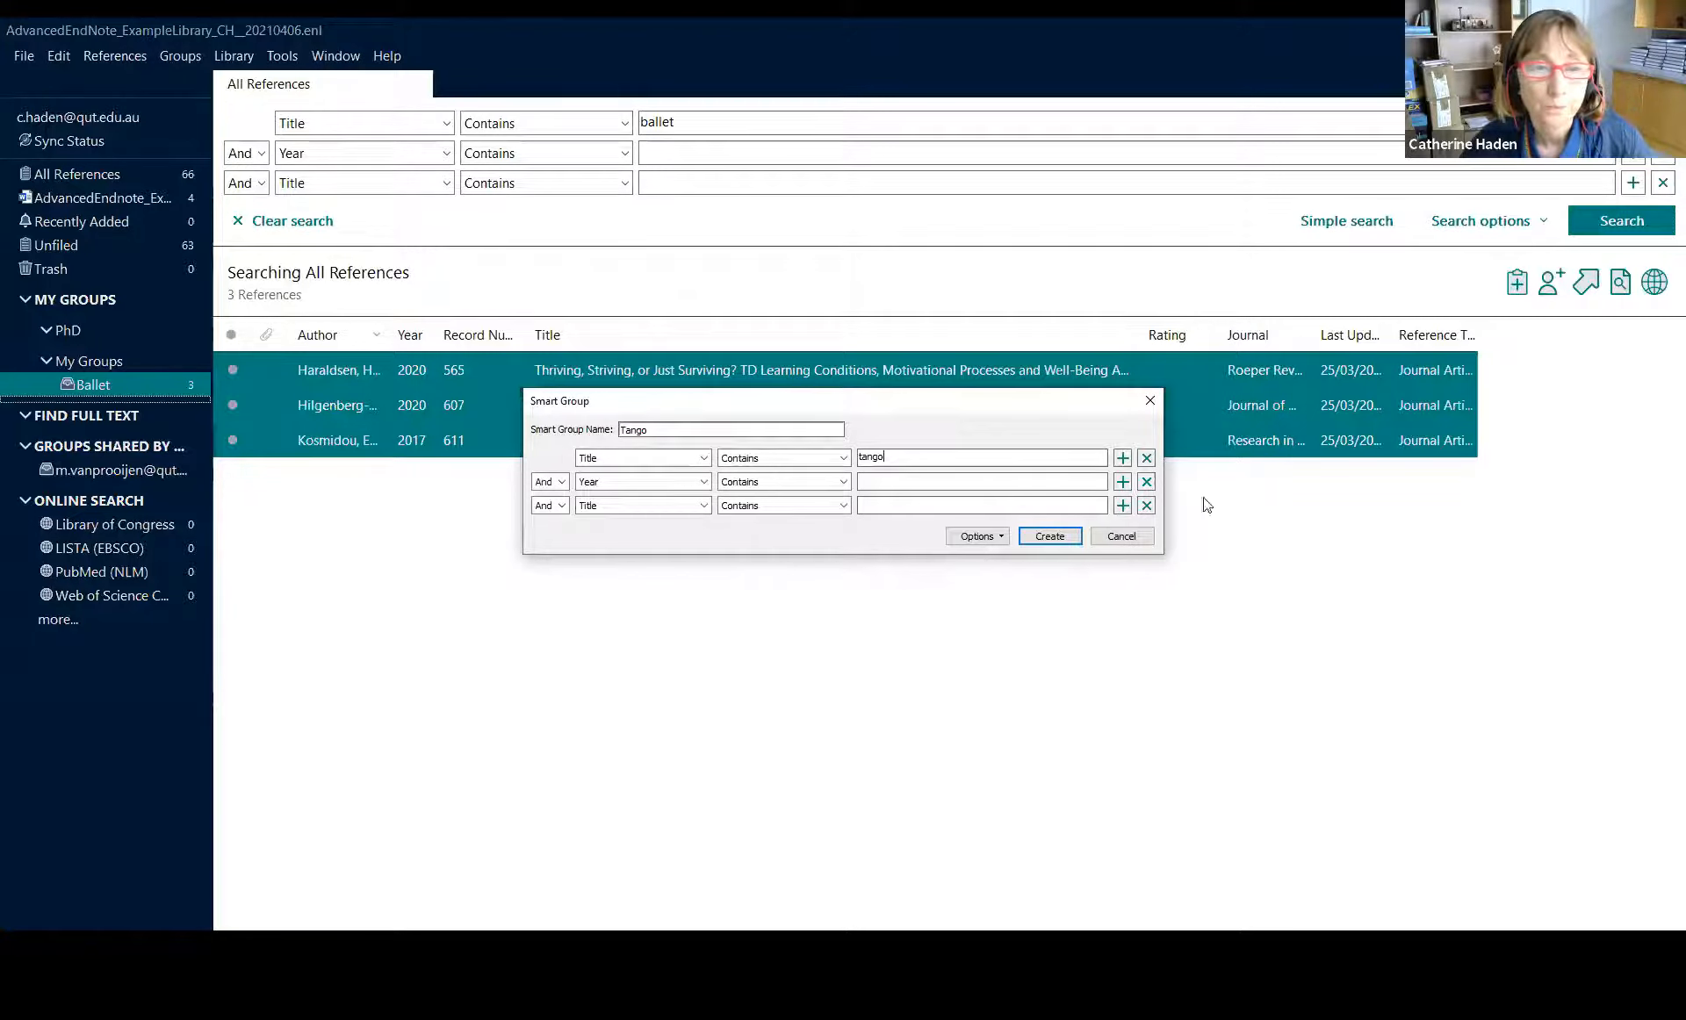
{"action": "left_click", "coordinate": [1049, 537]}
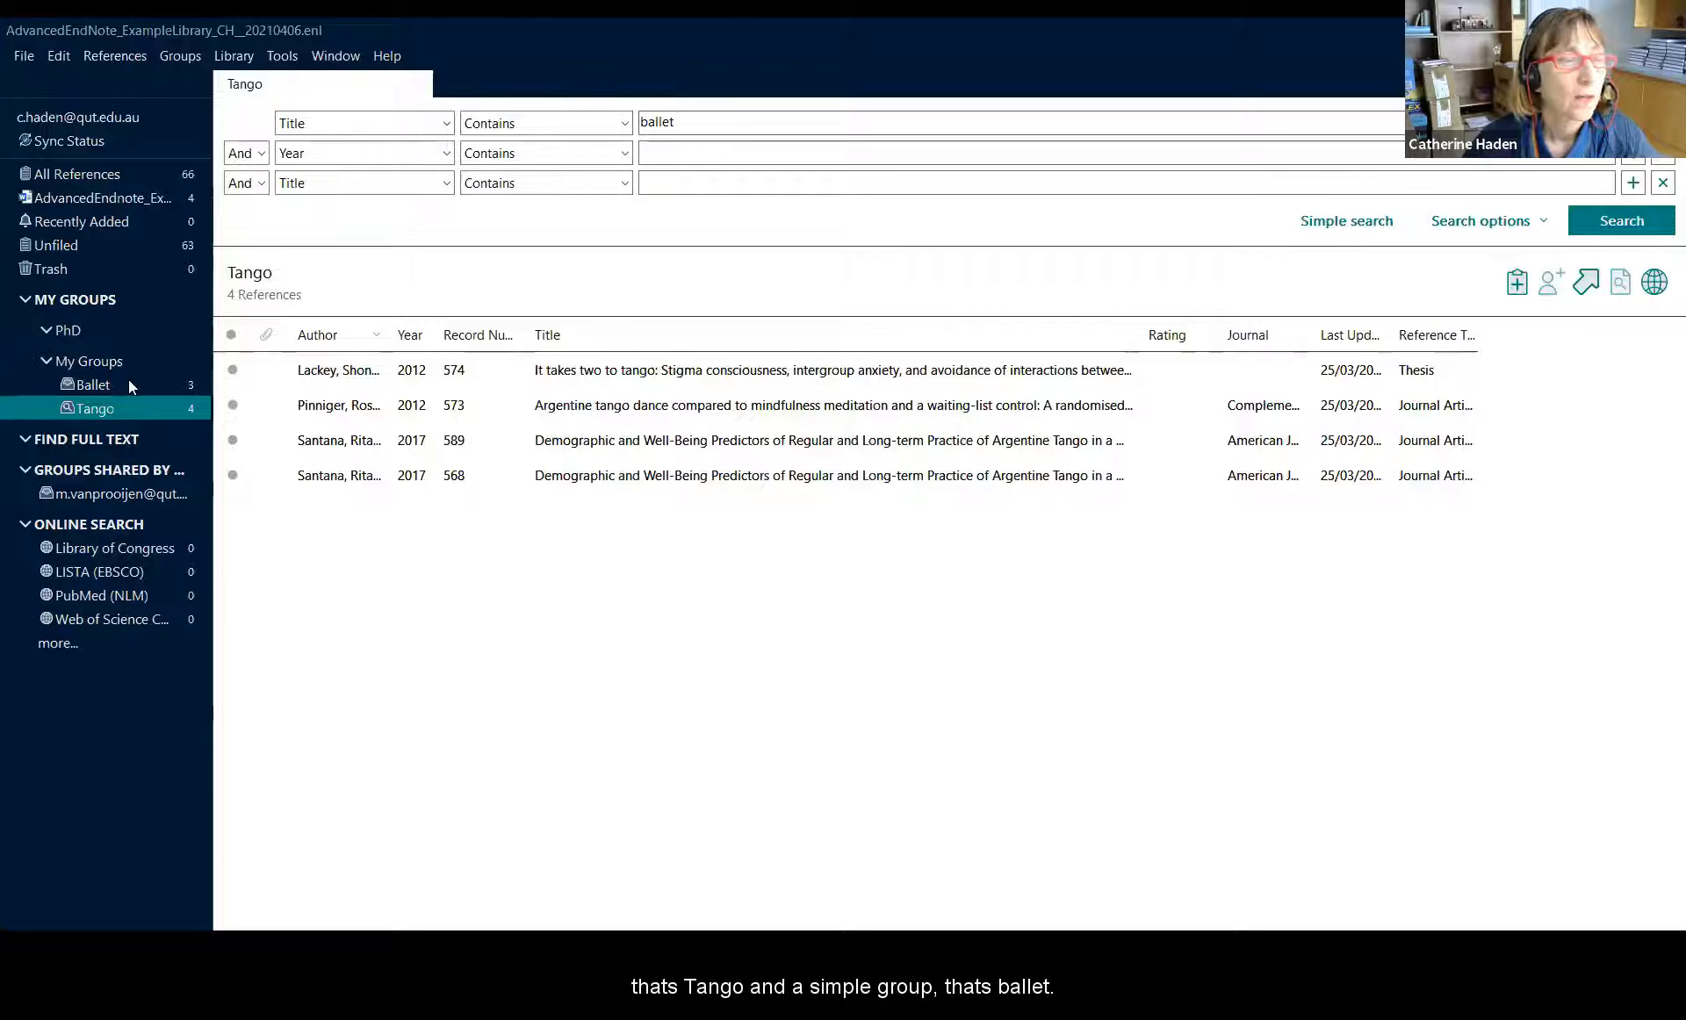
Step: Sync the desktop library and reload the EndNote Online references page in the browser
{"action": "left_click", "coordinate": [241, 61]}
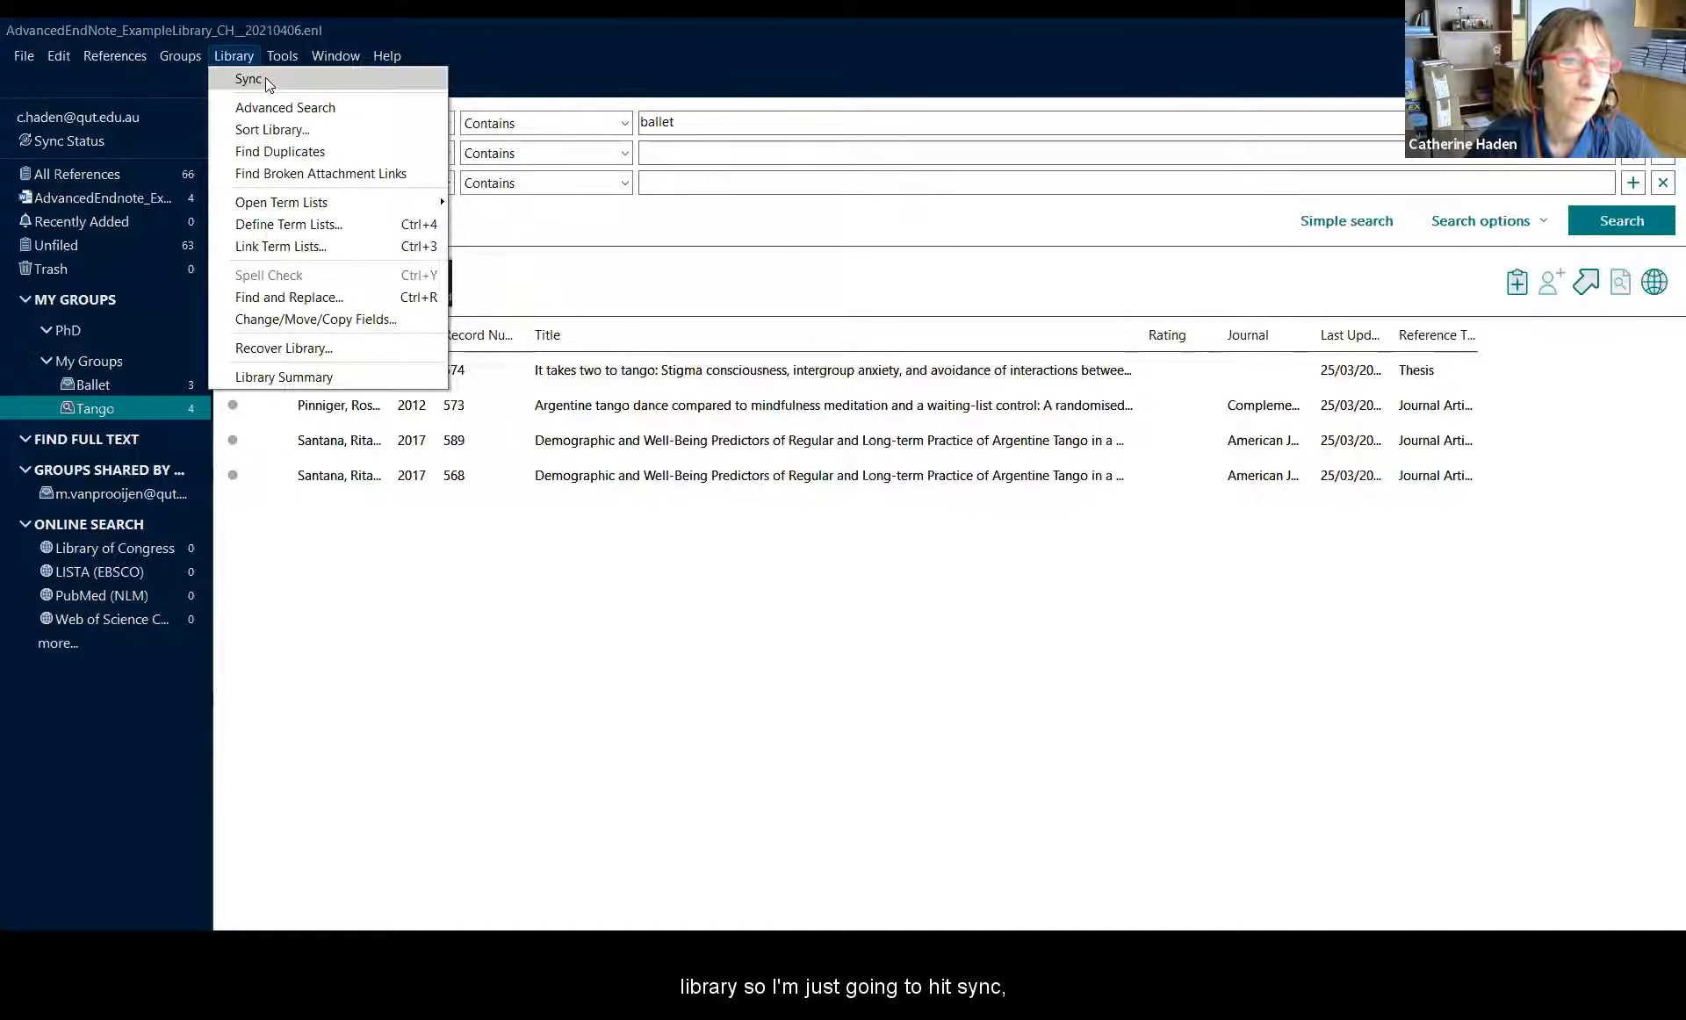
{"action": "left_click", "coordinate": [266, 78]}
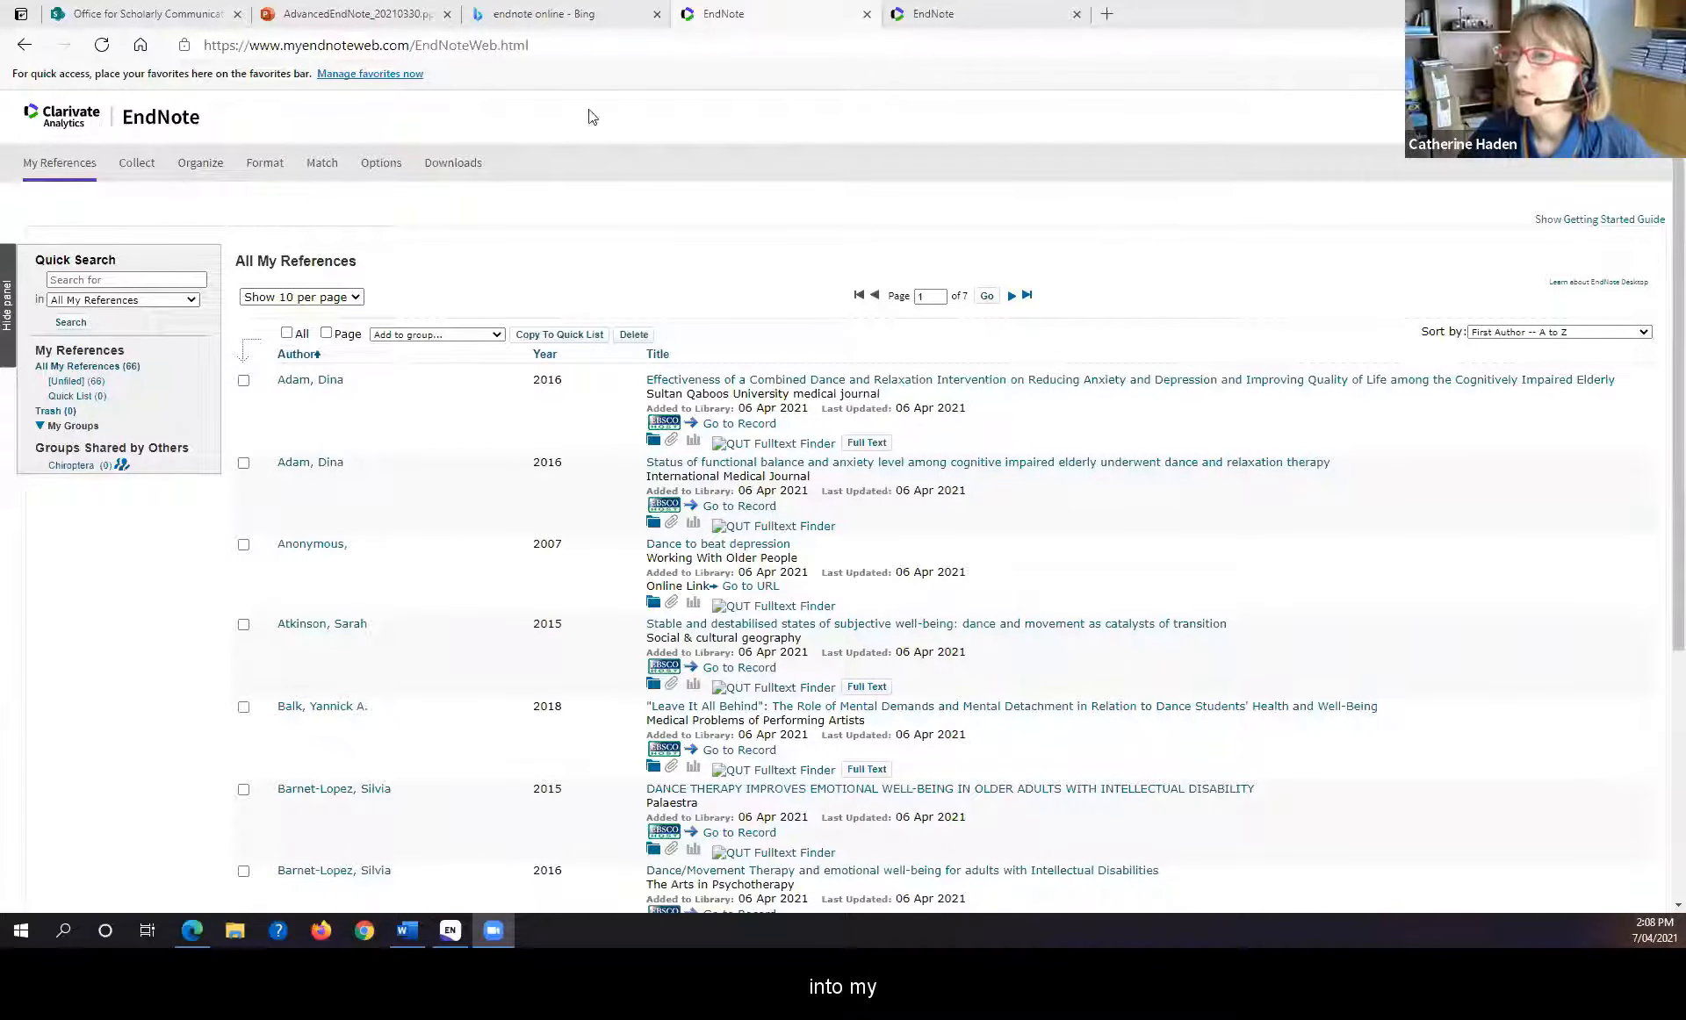
{"action": "left_click", "coordinate": [567, 46]}
{"action": "left_click", "coordinate": [567, 46]}
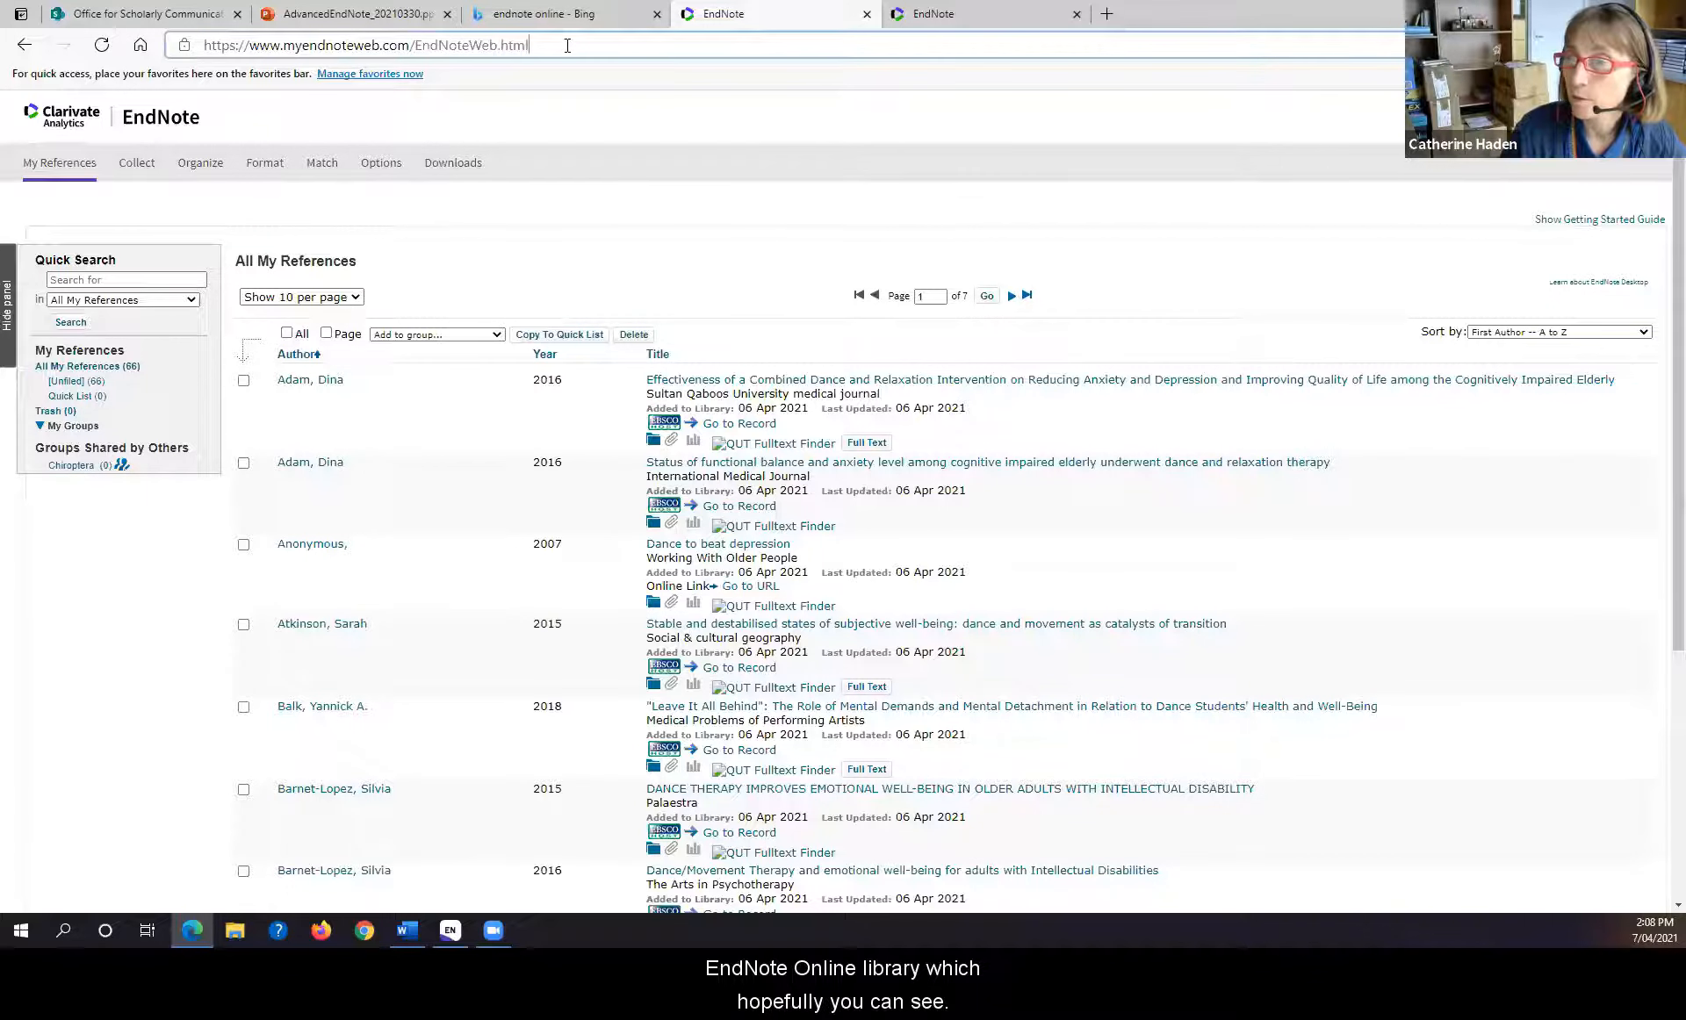
{"action": "key", "text": "Return"}
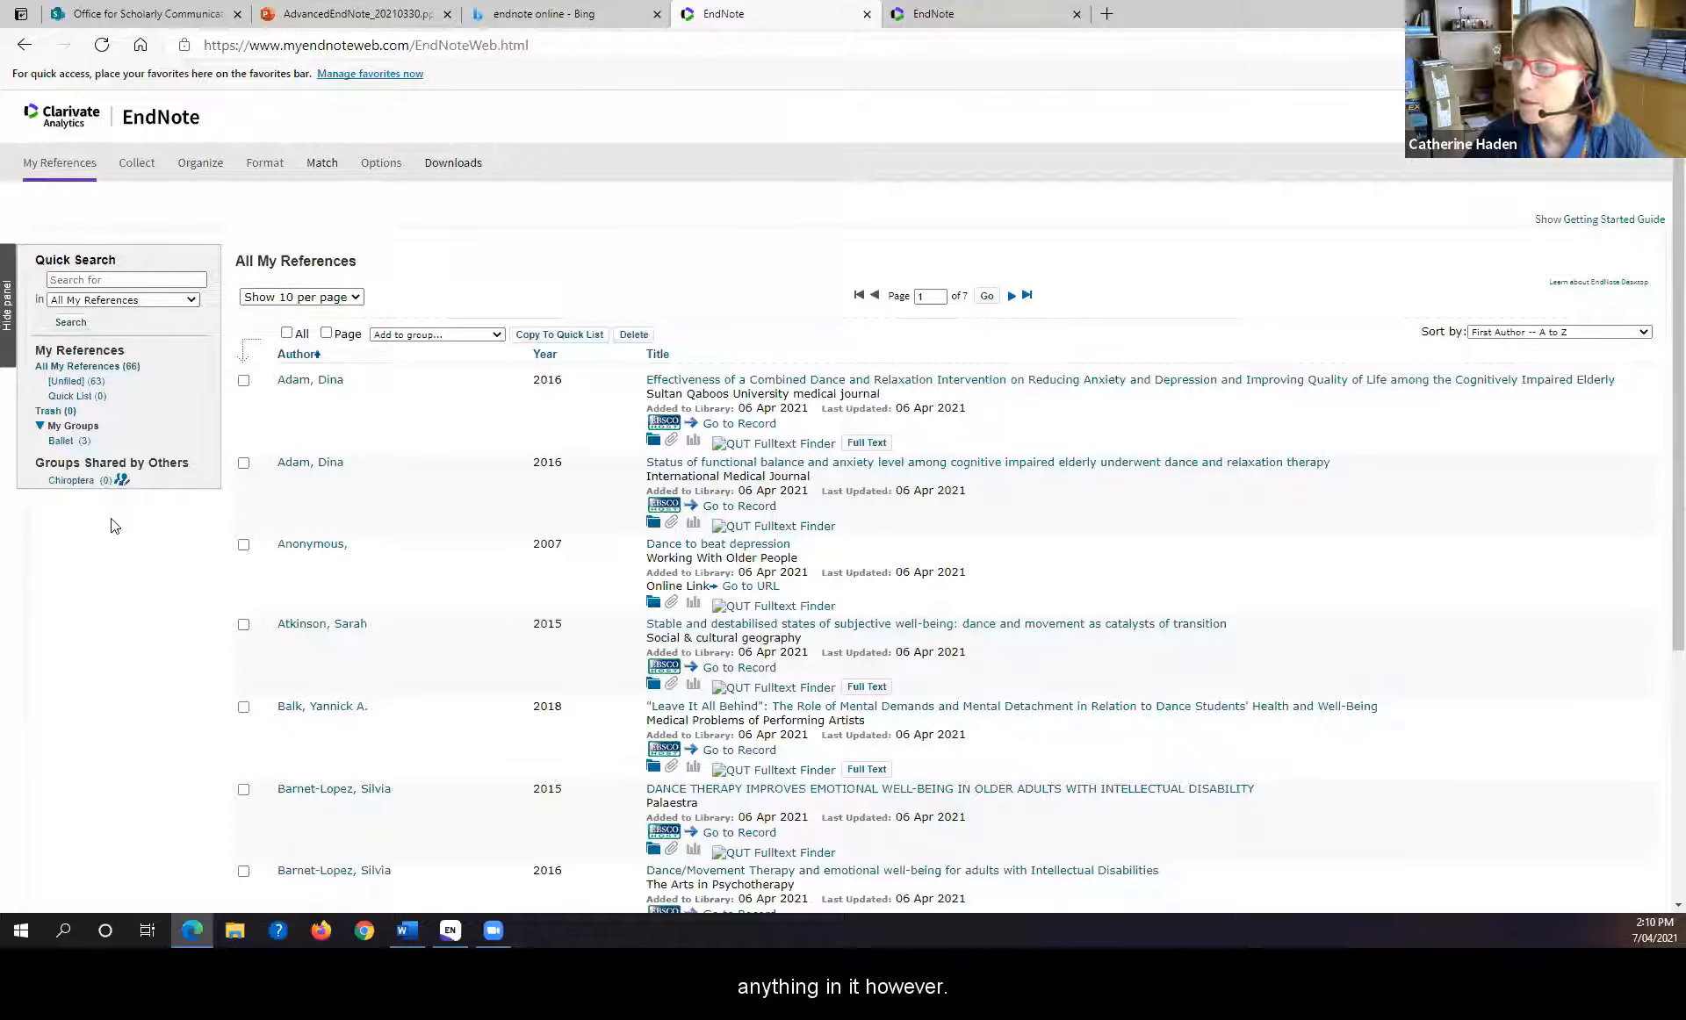
Step: Examine the reference types for adding a new reference manually and the import options for importing references from a file
{"action": "left_click", "coordinate": [137, 163]}
{"action": "left_click", "coordinate": [238, 196]}
{"action": "left_click", "coordinate": [428, 316]}
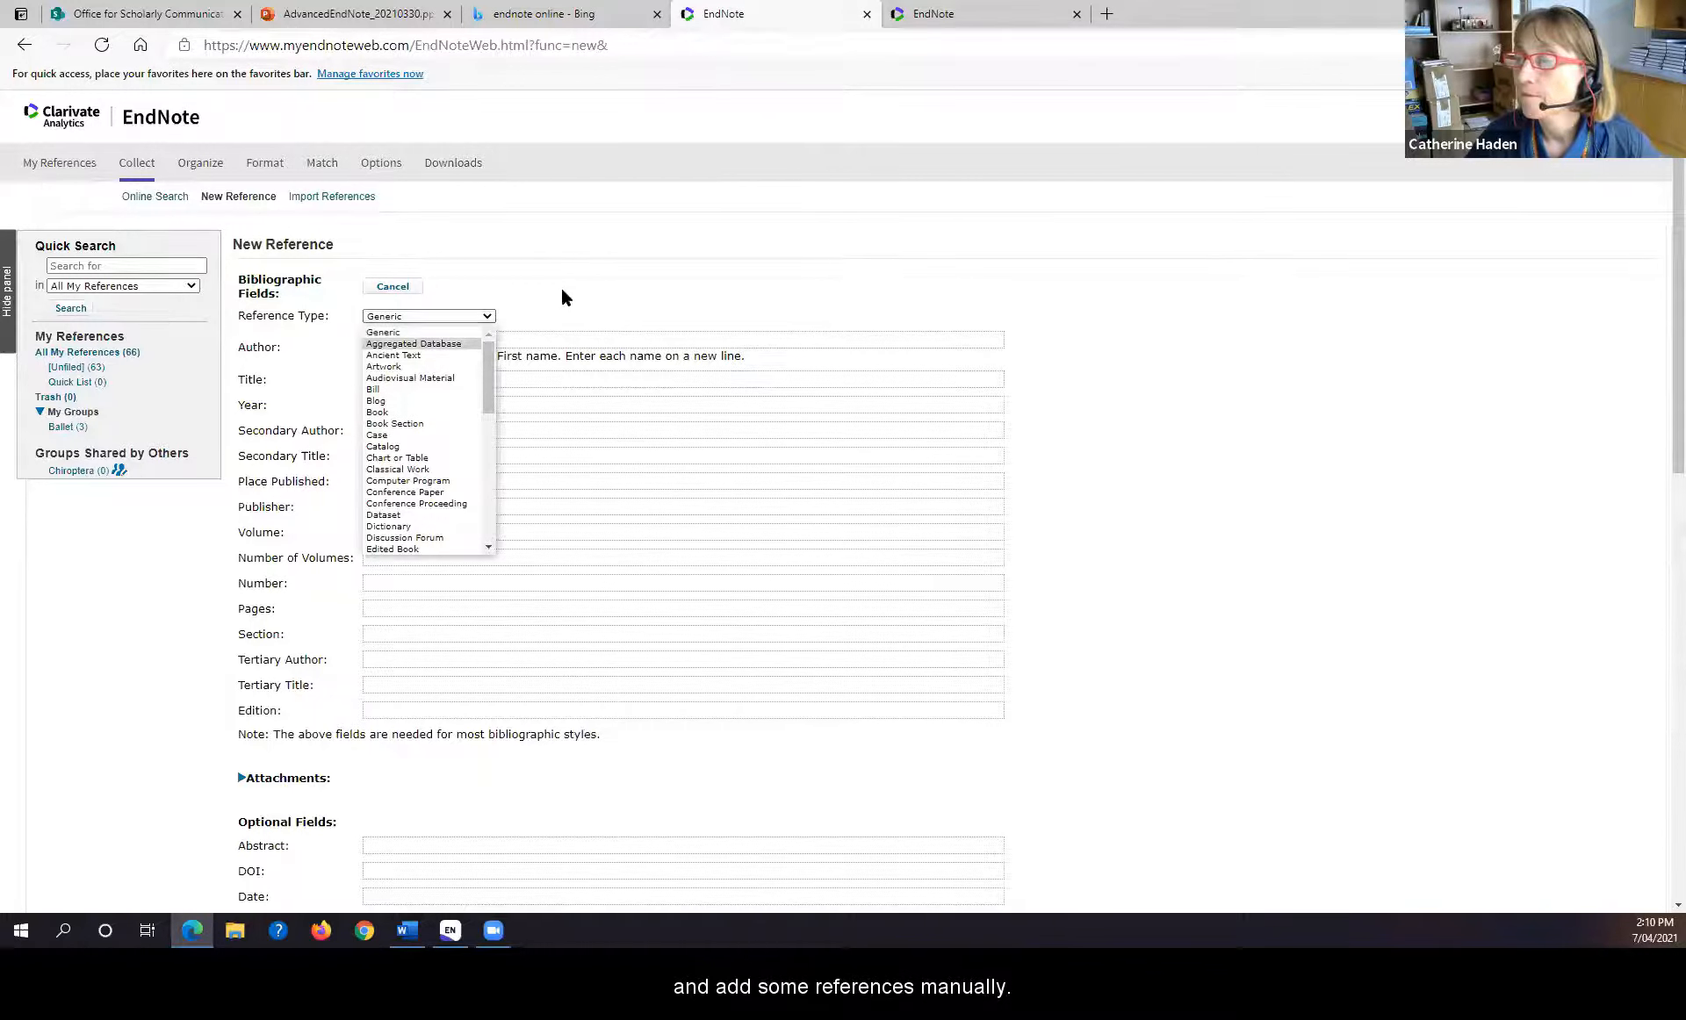
{"action": "left_click", "coordinate": [380, 237]}
{"action": "left_click", "coordinate": [344, 197]}
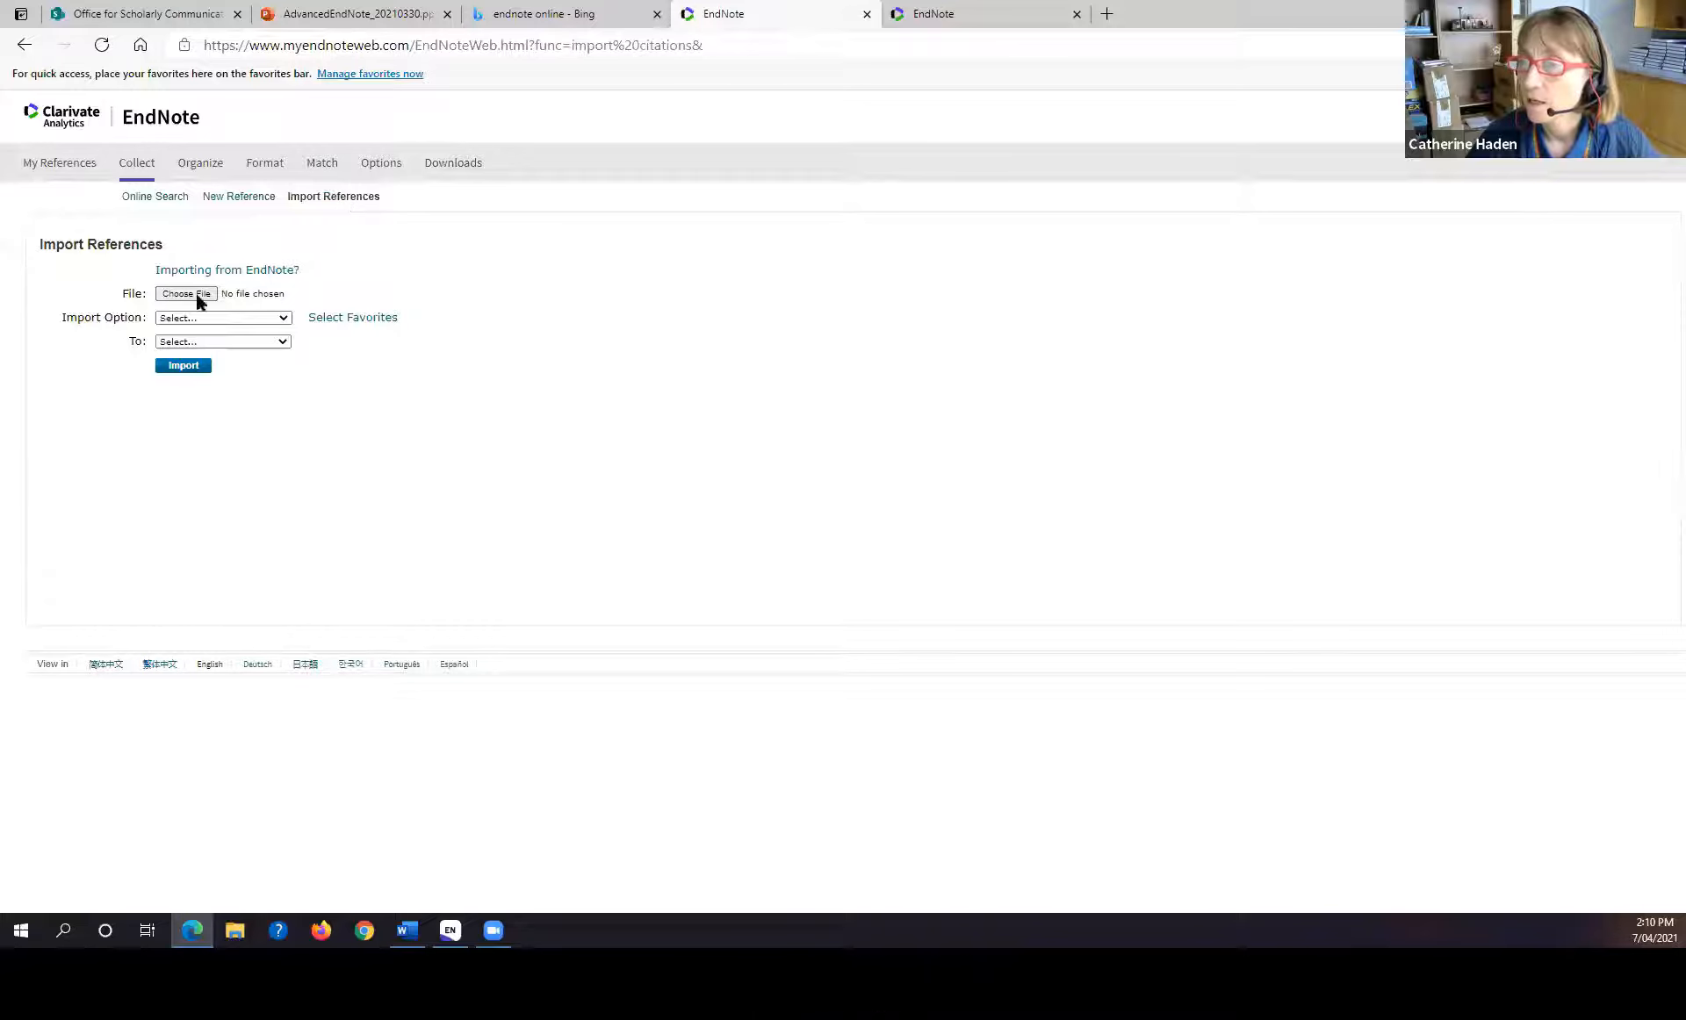
{"action": "left_click", "coordinate": [285, 318]}
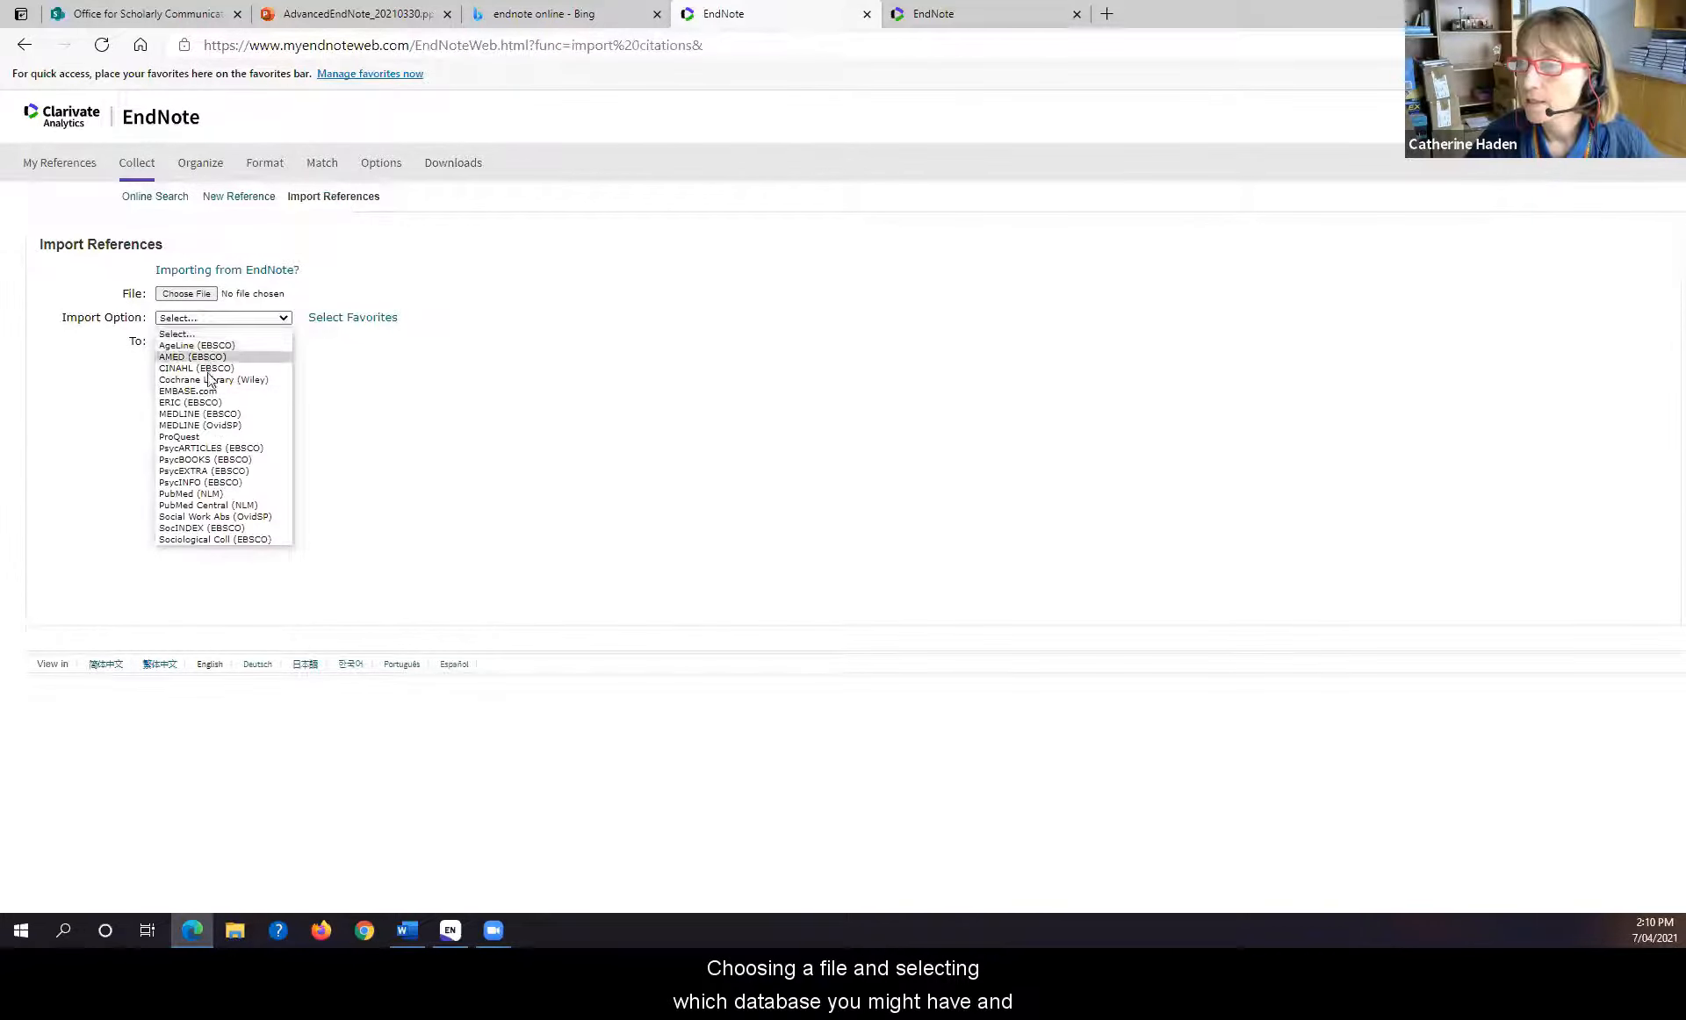
{"action": "left_click", "coordinate": [682, 457]}
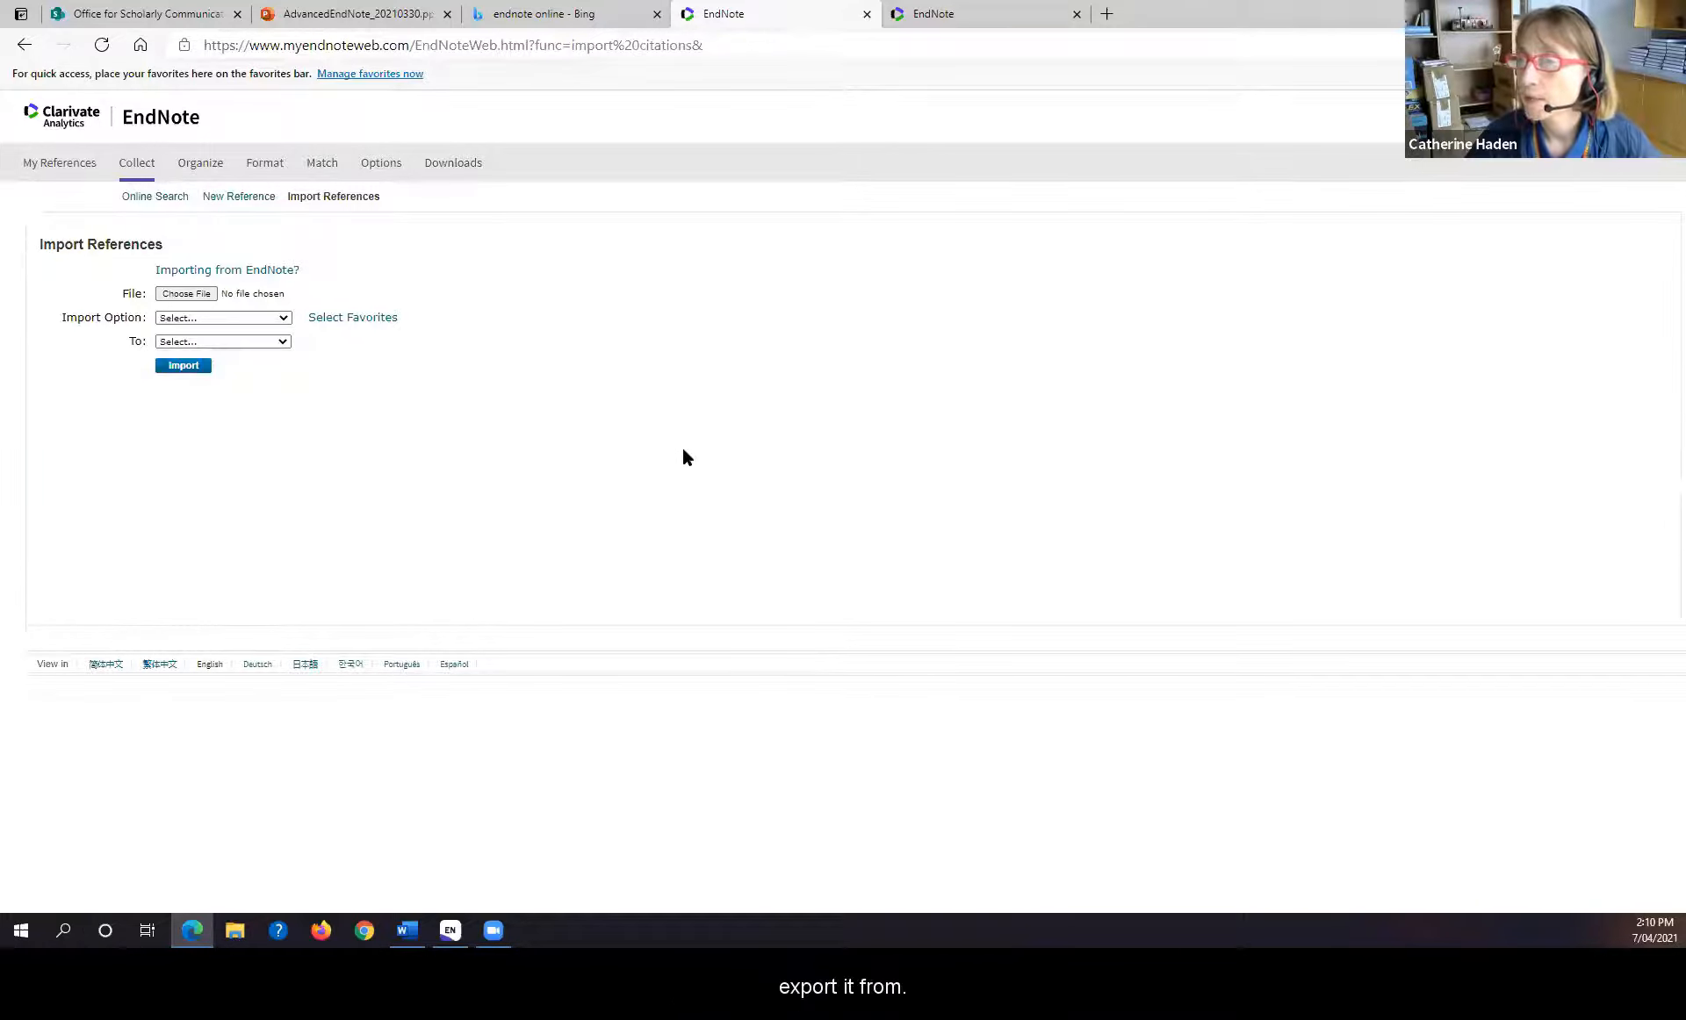
Step: Examine the EndNote Online pages for managing groups, formatting bibliographies, matching manuscripts to journals, changing the password and downloading plug-ins
{"action": "left_click", "coordinate": [201, 168]}
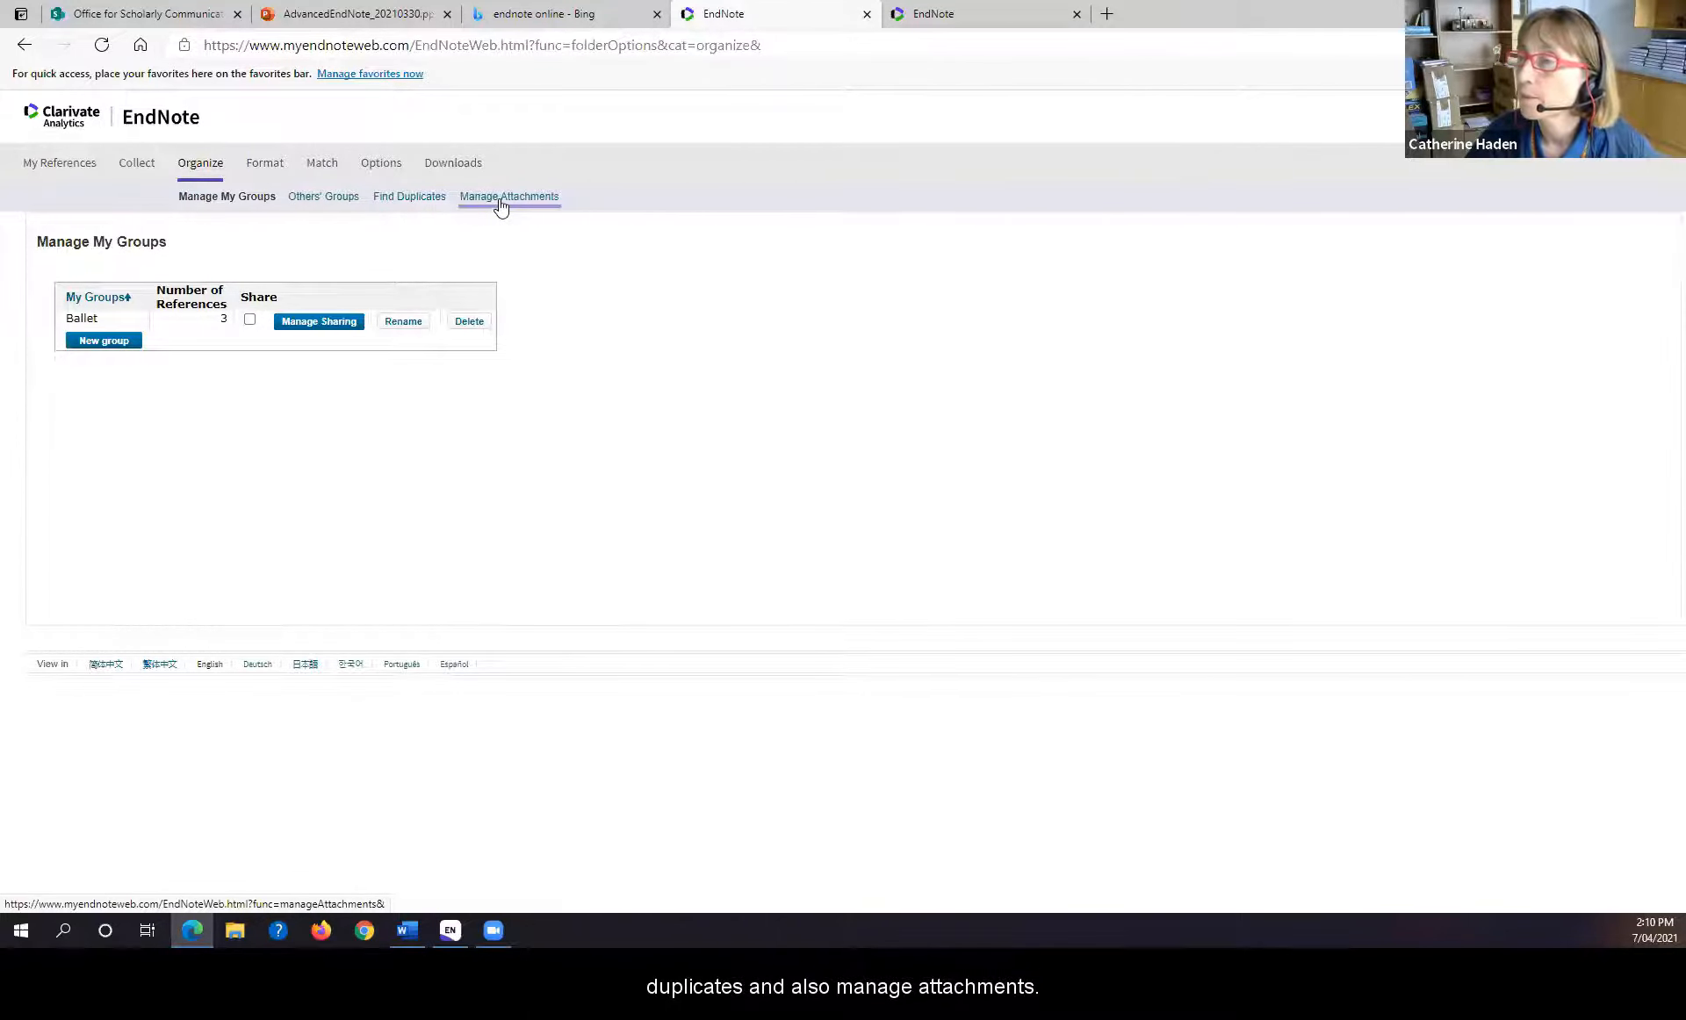
{"action": "left_click", "coordinate": [261, 172]}
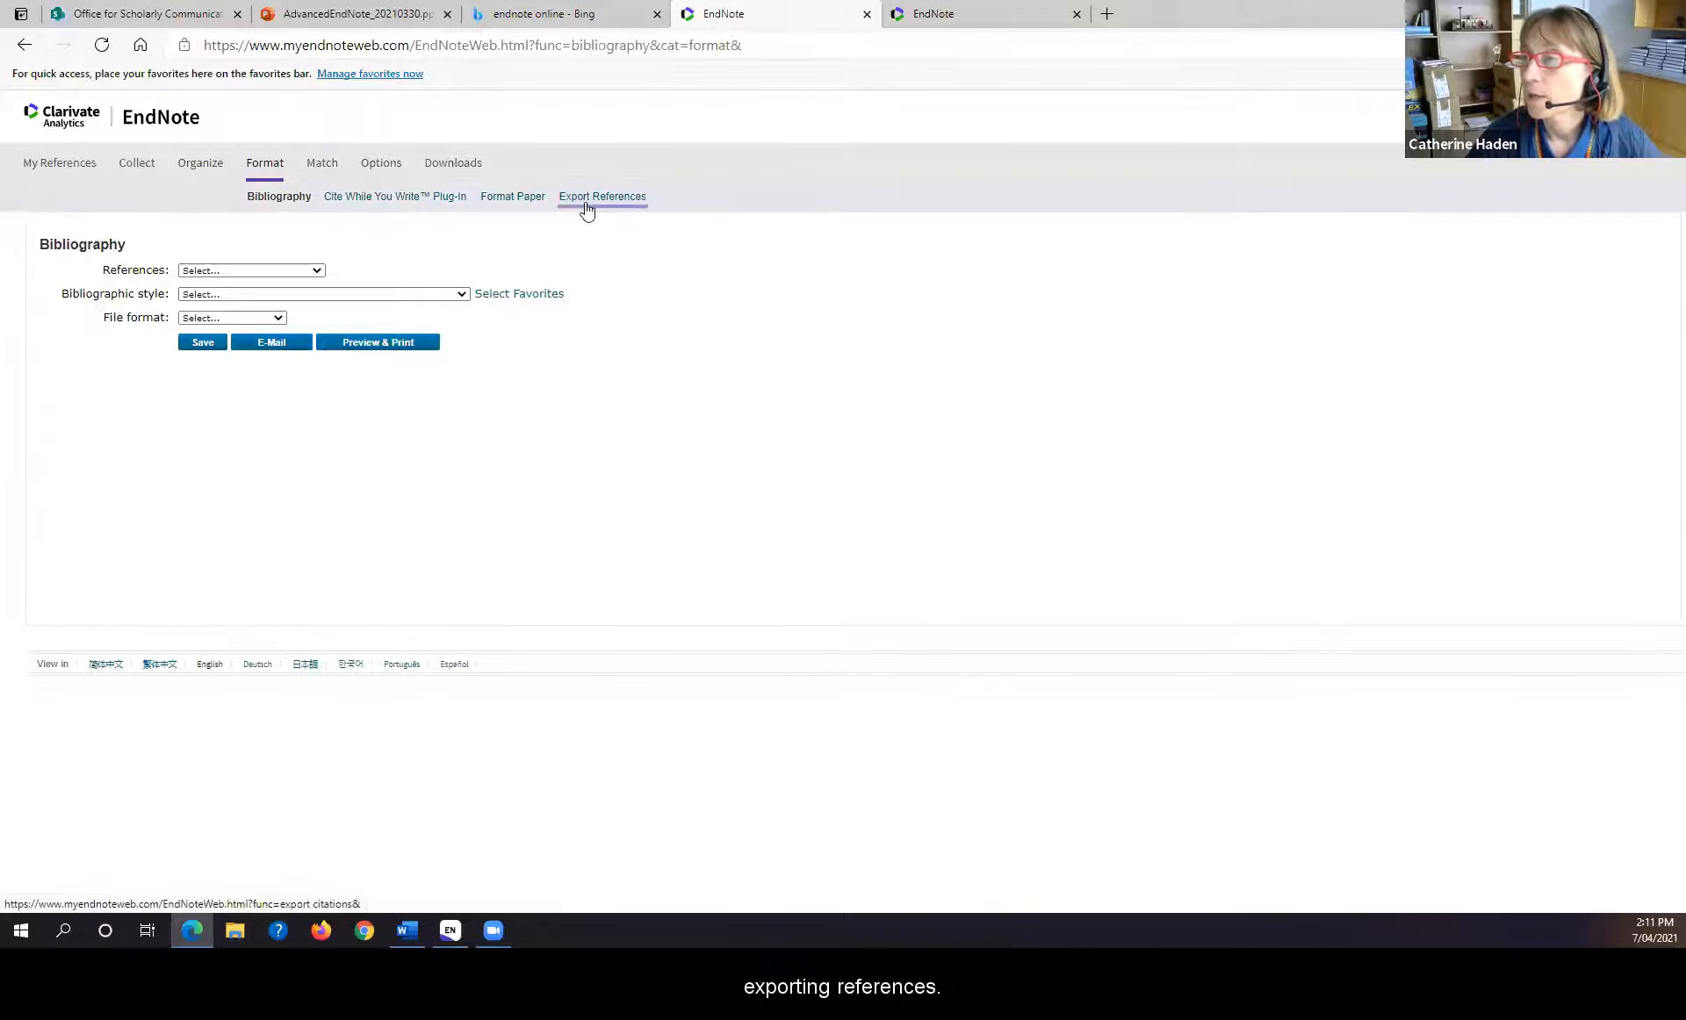
{"action": "left_click", "coordinate": [331, 173]}
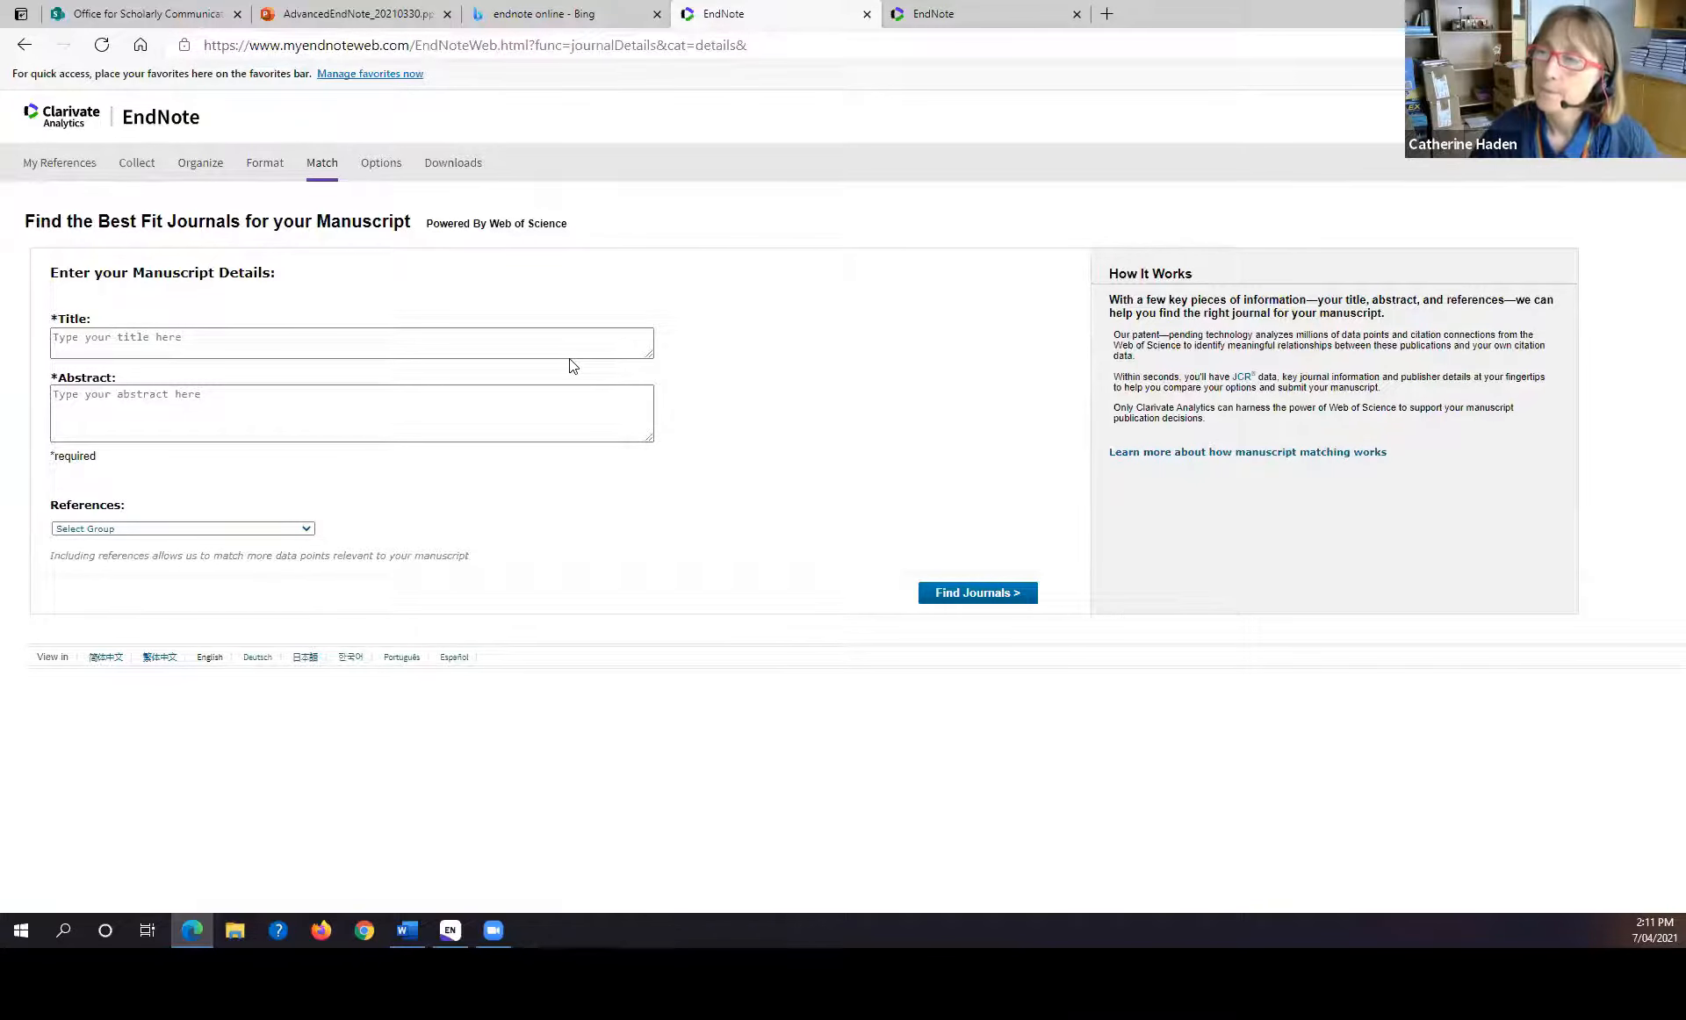
{"action": "left_click", "coordinate": [391, 165]}
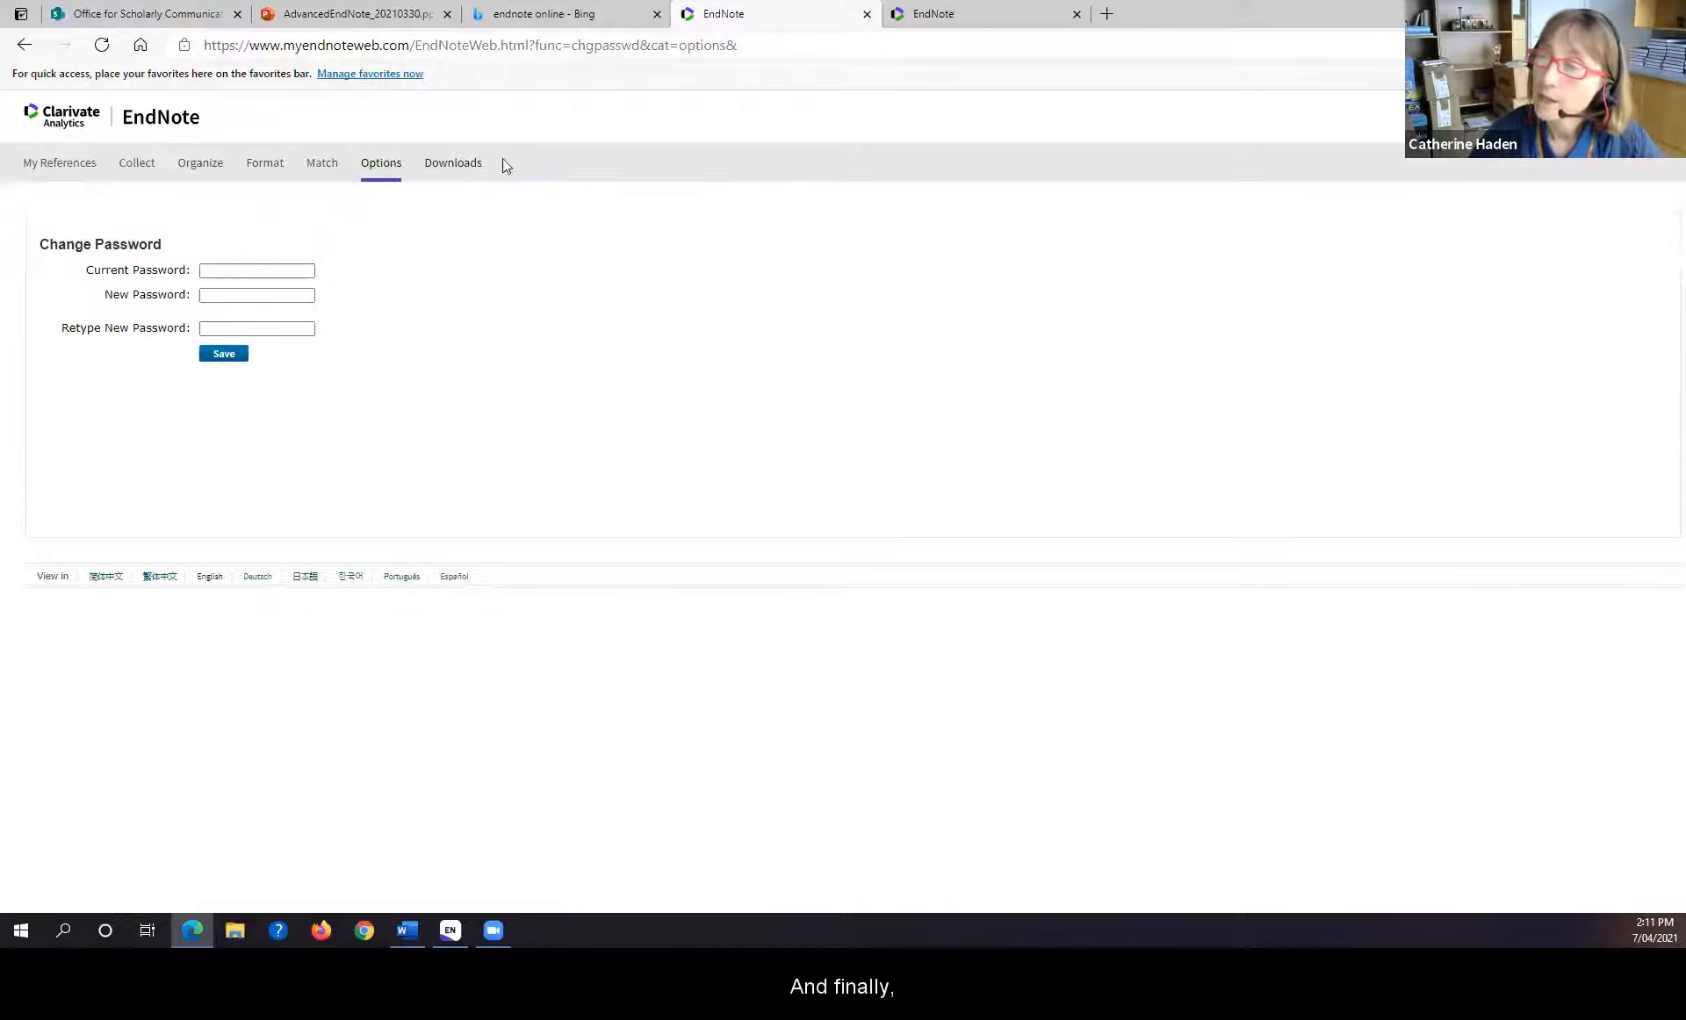
{"action": "left_click", "coordinate": [451, 167]}
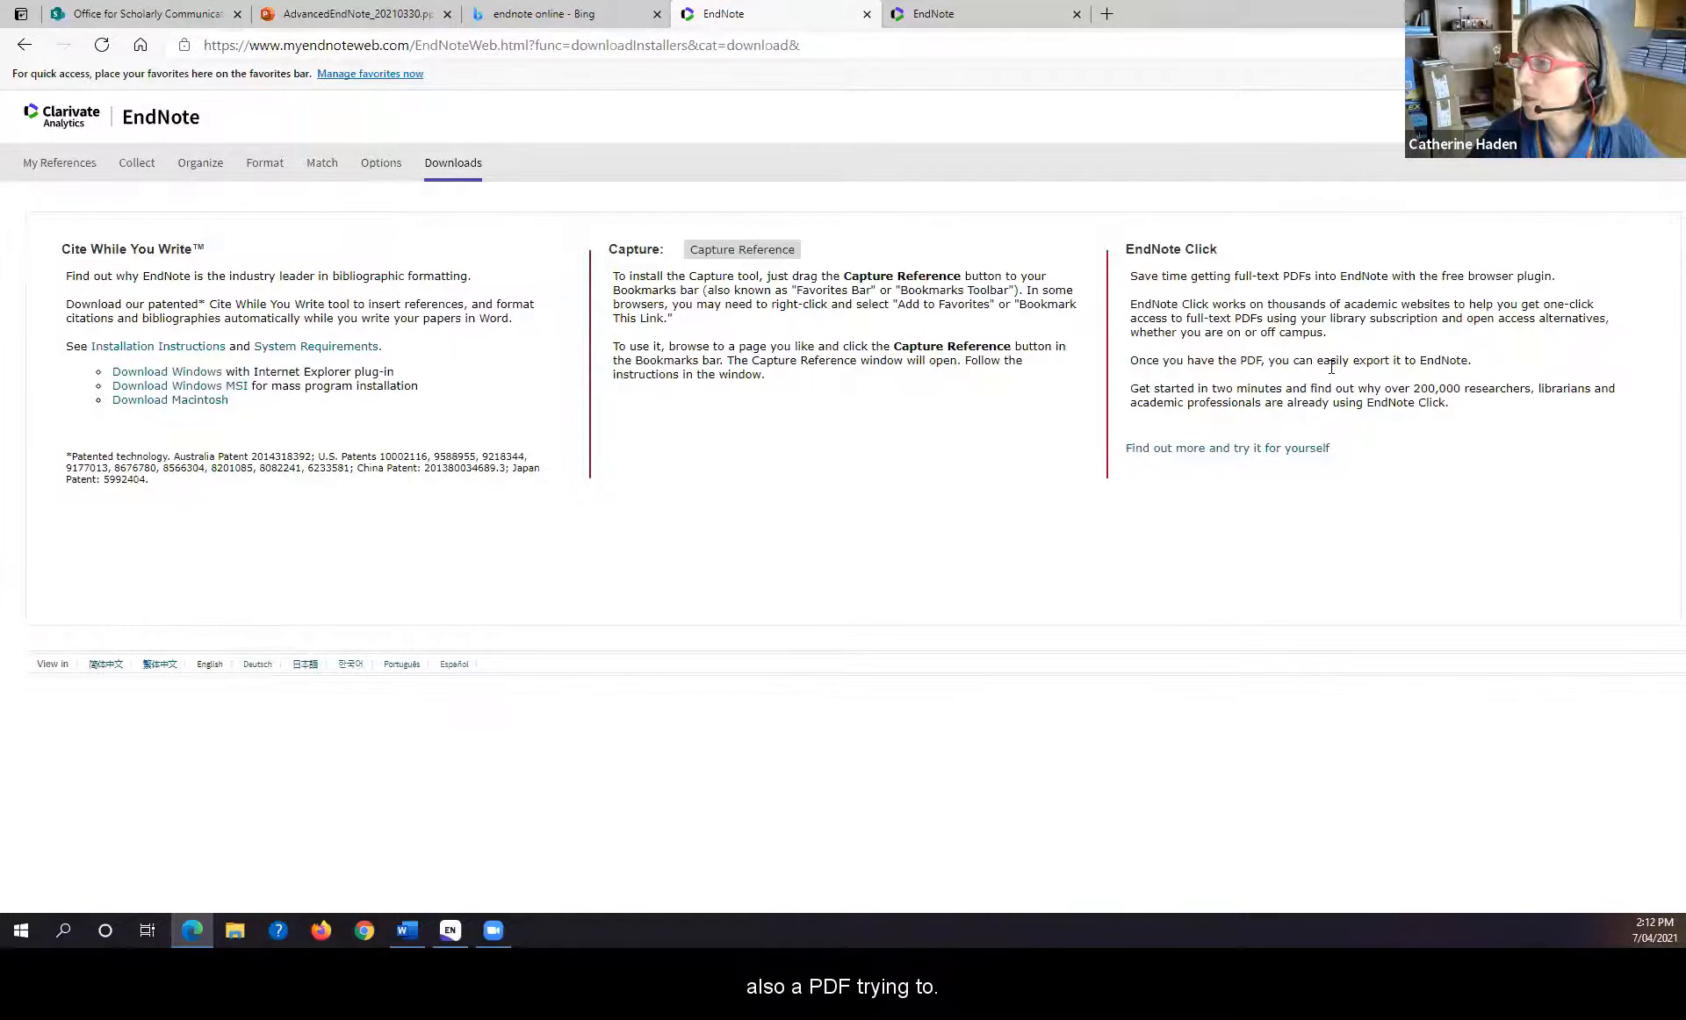
Step: Return to the My References page online, and switch to desktop EndNote to show all references in the example library
{"action": "left_click", "coordinate": [49, 165]}
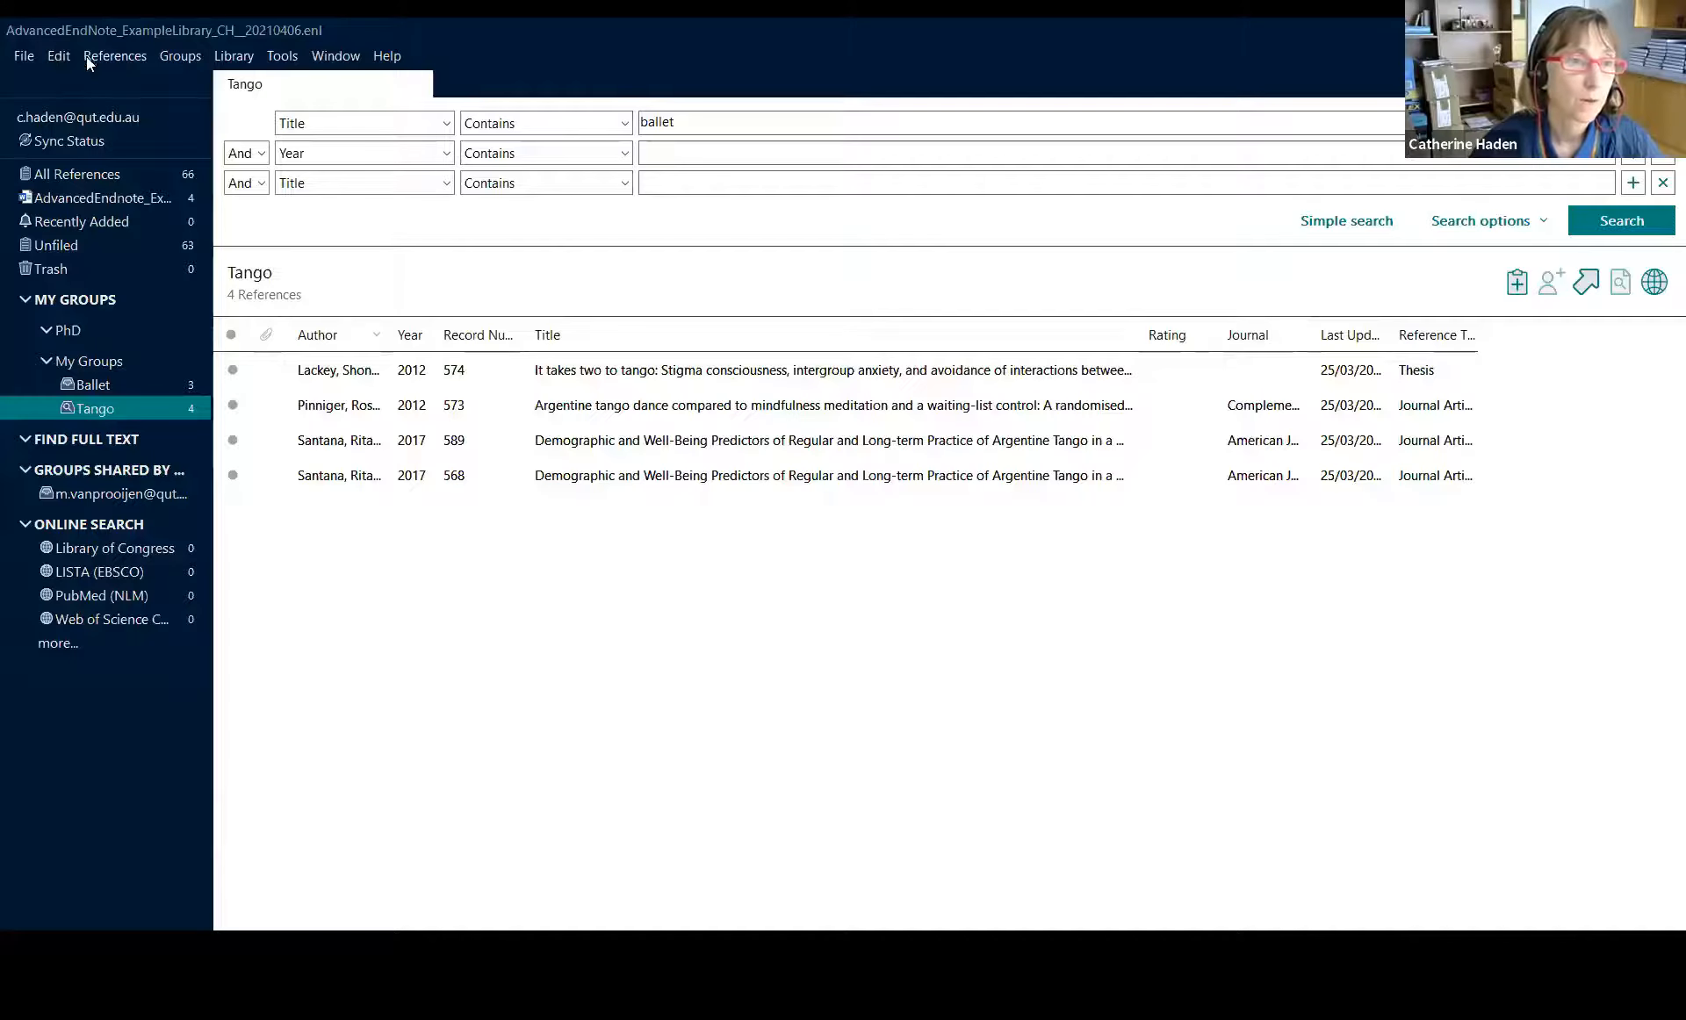
{"action": "left_click", "coordinate": [77, 175]}
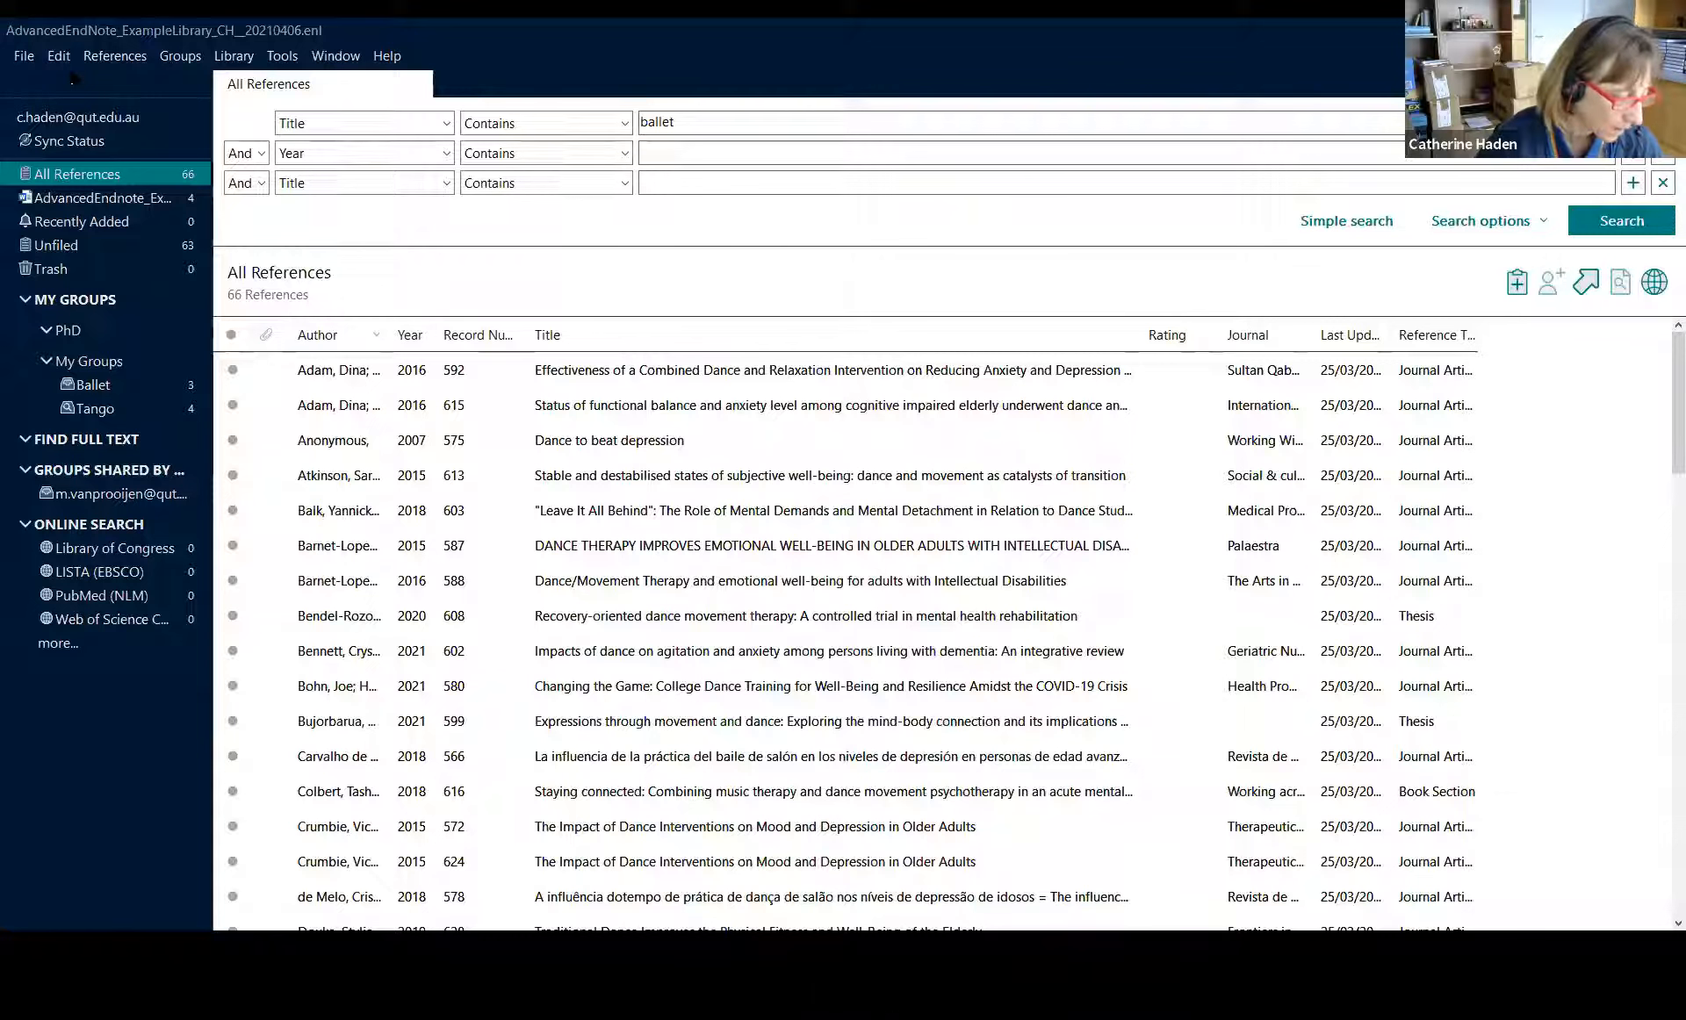
Step: Create a new, empty EndNote reference library with the file name Testing.enl
{"action": "left_click", "coordinate": [24, 58]}
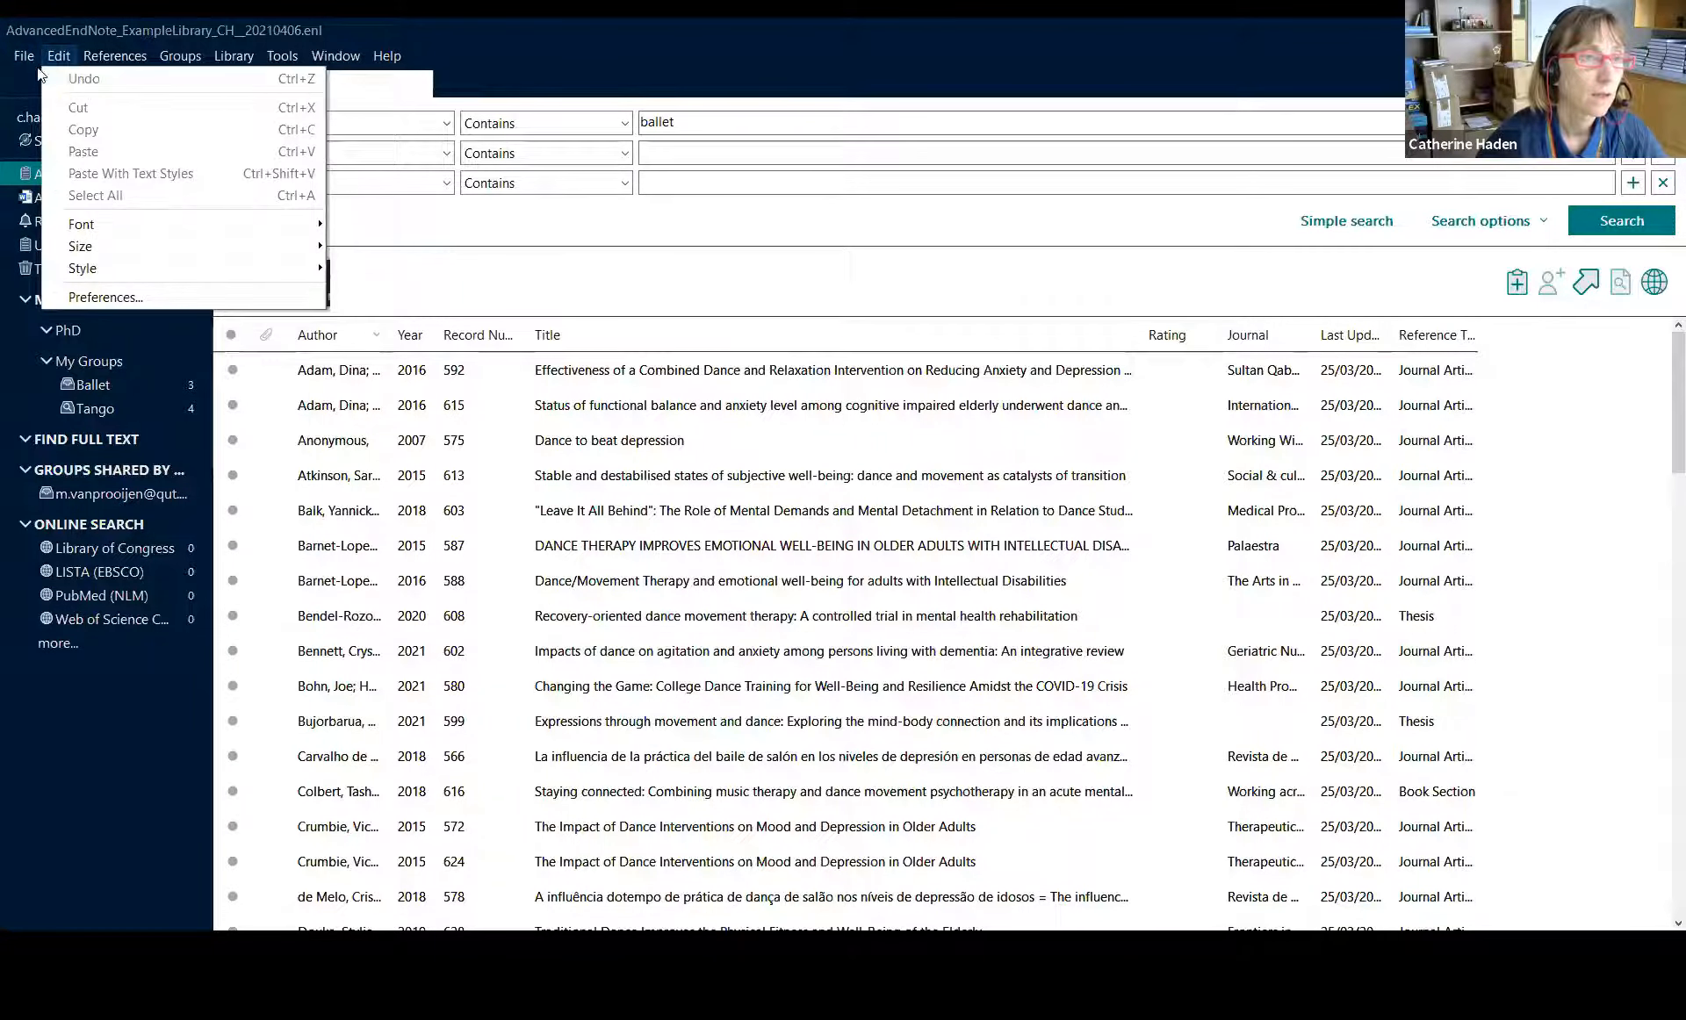
{"action": "left_click", "coordinate": [35, 79]}
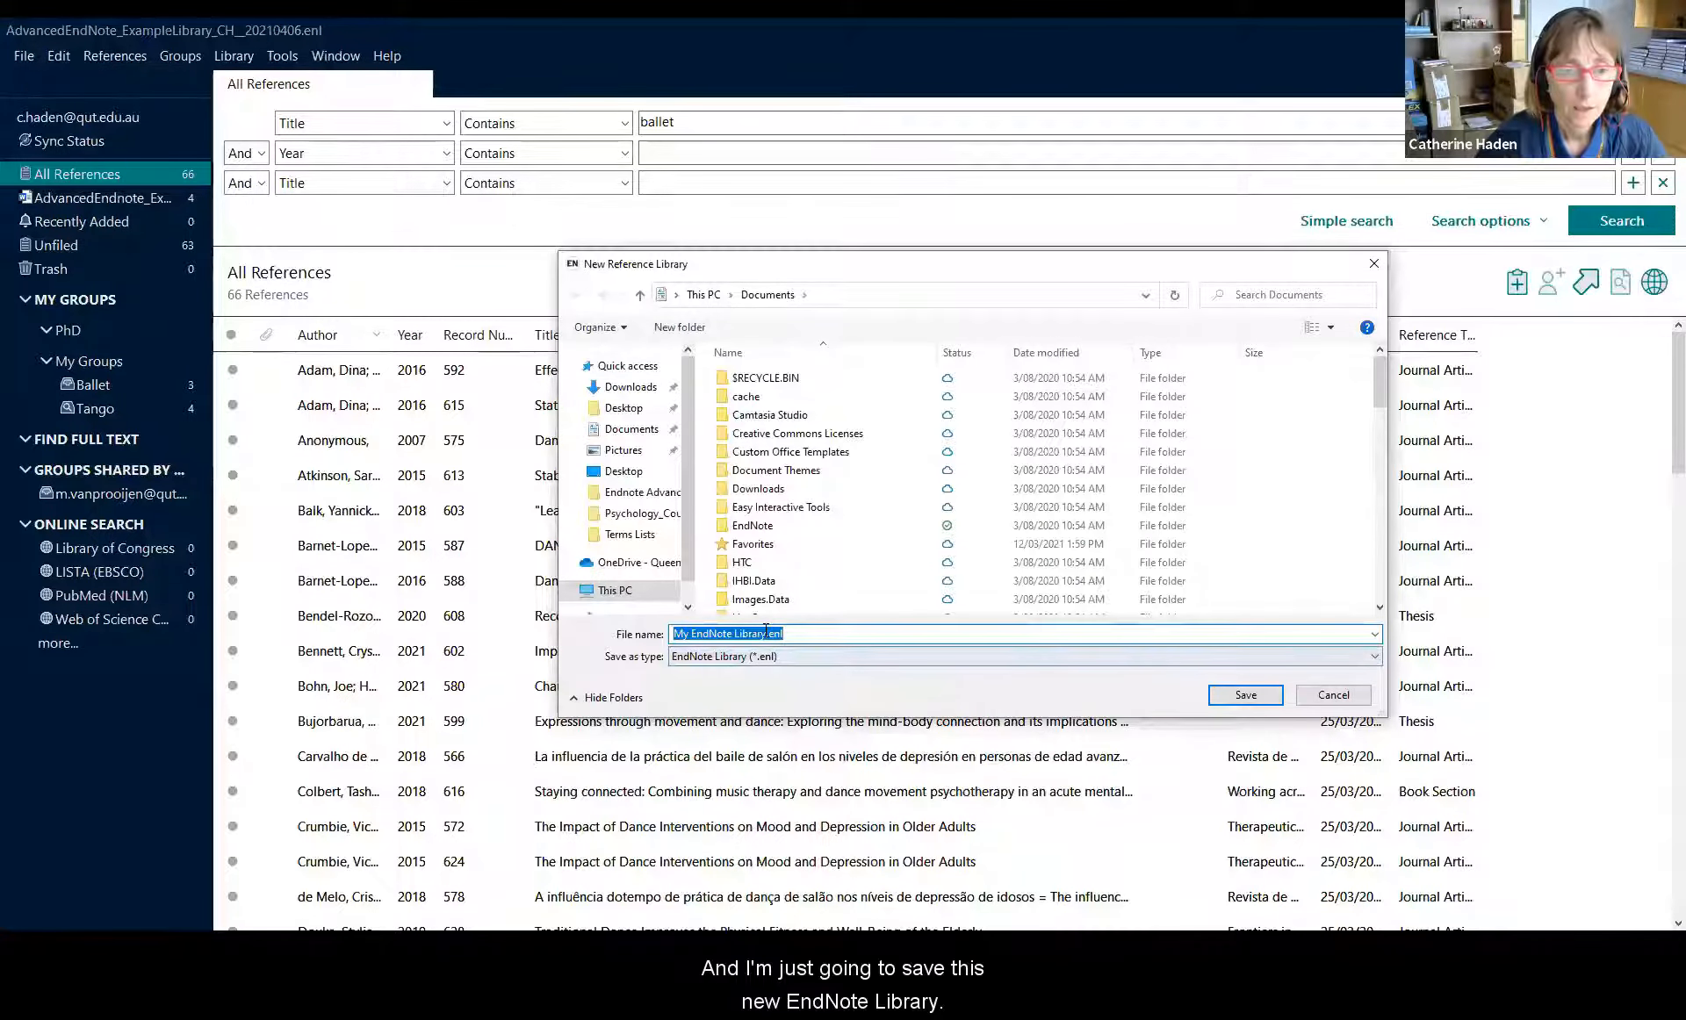
{"action": "left_click", "coordinate": [765, 632]}
{"action": "key", "text": "BackSpace"}
{"action": "key", "text": "BackSpace"}
{"action": "key", "text": "BackSpace"}
{"action": "key", "text": "BackSpace"}
{"action": "key", "text": "BackSpace"}
{"action": "key", "text": "BackSpace"}
{"action": "key", "text": "BackSpace"}
{"action": "key", "text": "BackSpace"}
{"action": "key", "text": "BackSpace"}
{"action": "key", "text": "BackSpace"}
{"action": "key", "text": "BackSpace"}
{"action": "key", "text": "BackSpace"}
{"action": "key", "text": "BackSpace"}
{"action": "key", "text": "BackSpace"}
{"action": "key", "text": "BackSpace"}
{"action": "key", "text": "BackSpace"}
{"action": "key", "text": "BackSpace"}
{"action": "key", "text": "BackSpace"}
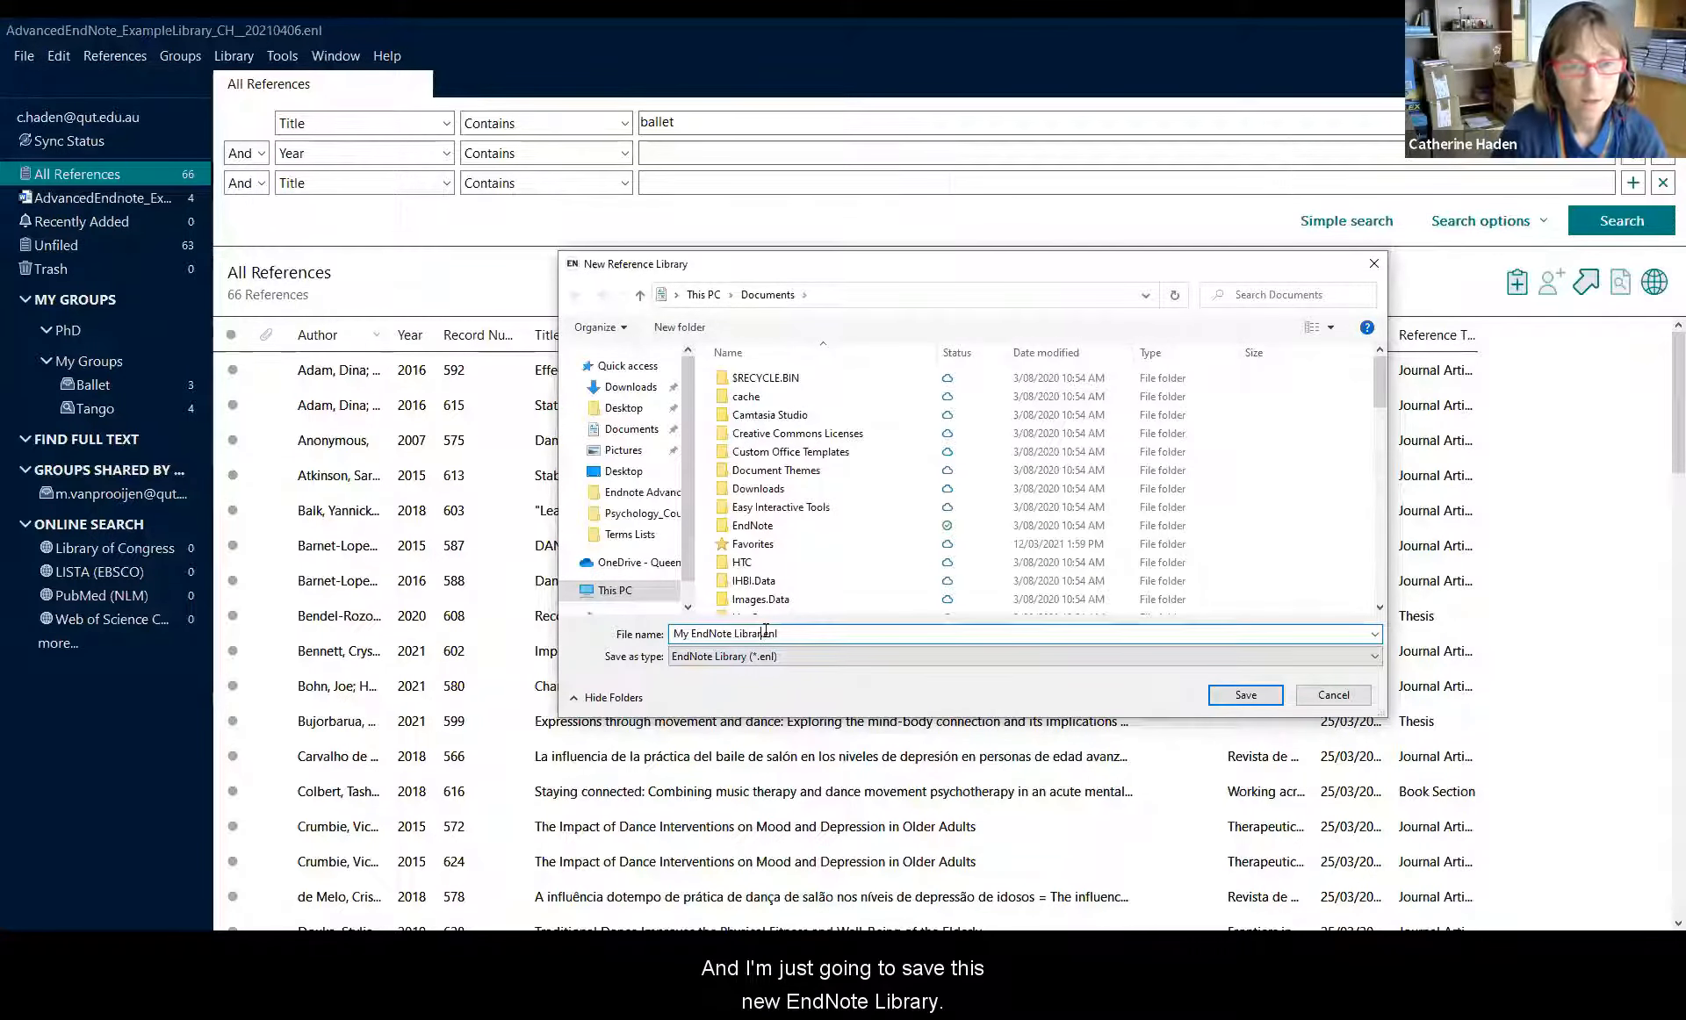
{"action": "type", "text": "Testing"}
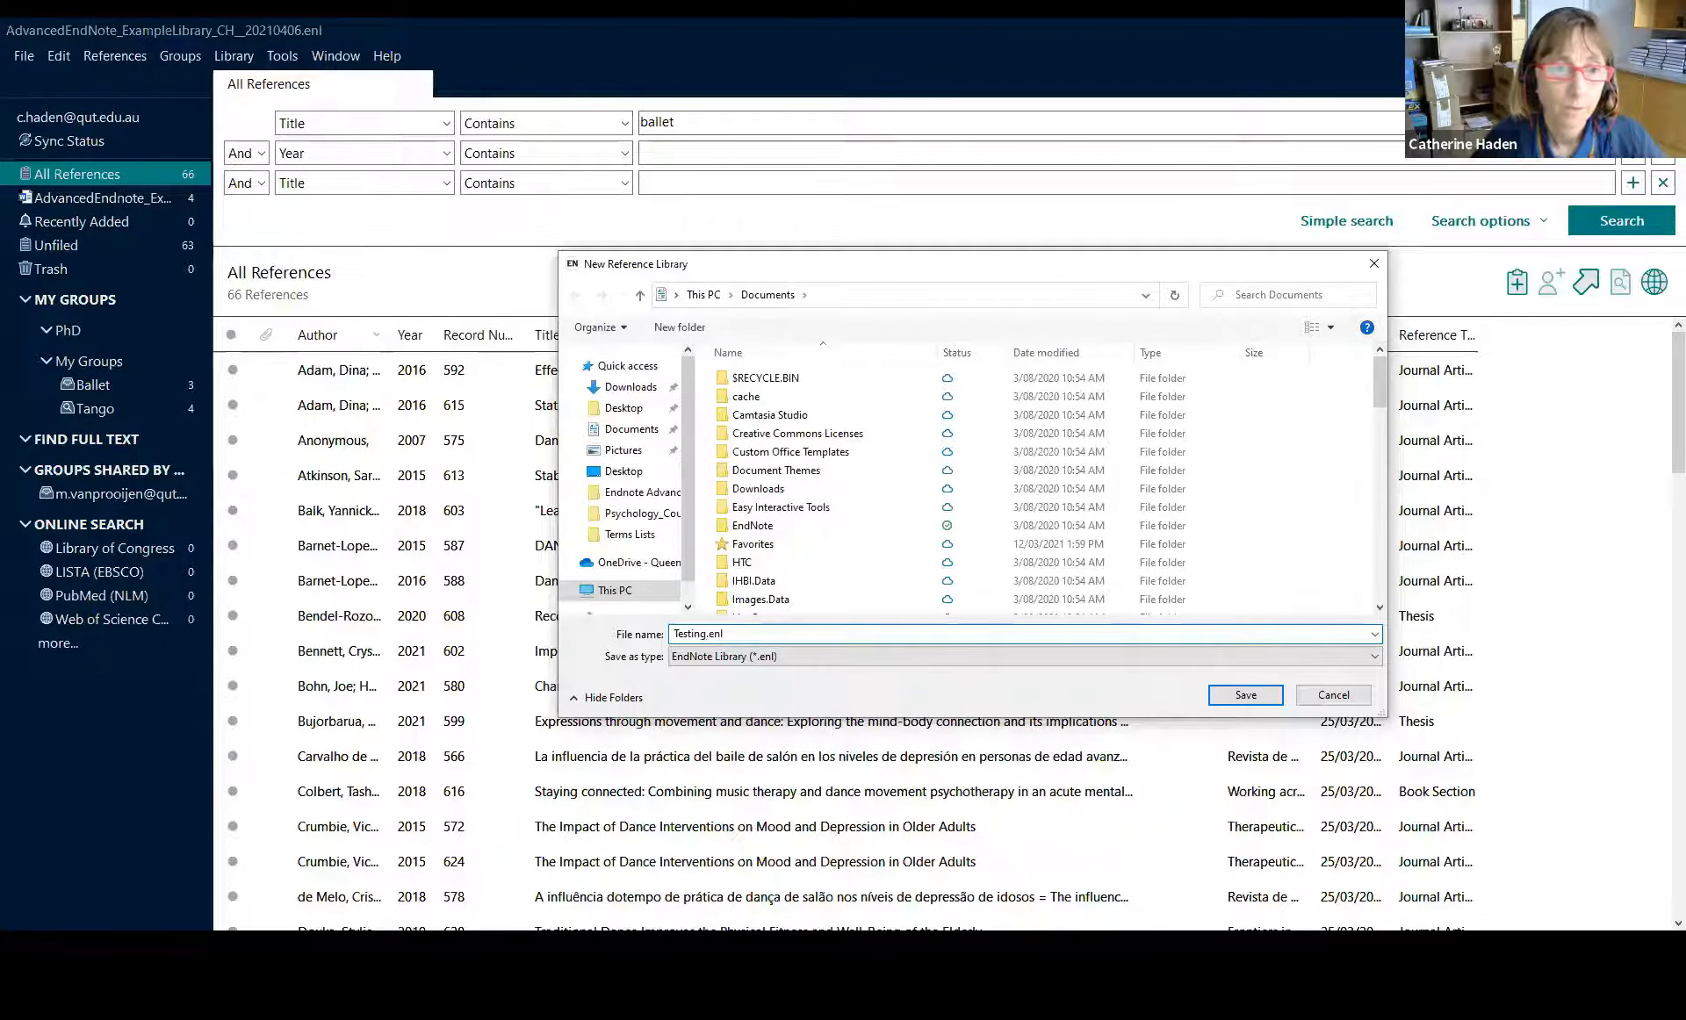
{"action": "left_click", "coordinate": [625, 410]}
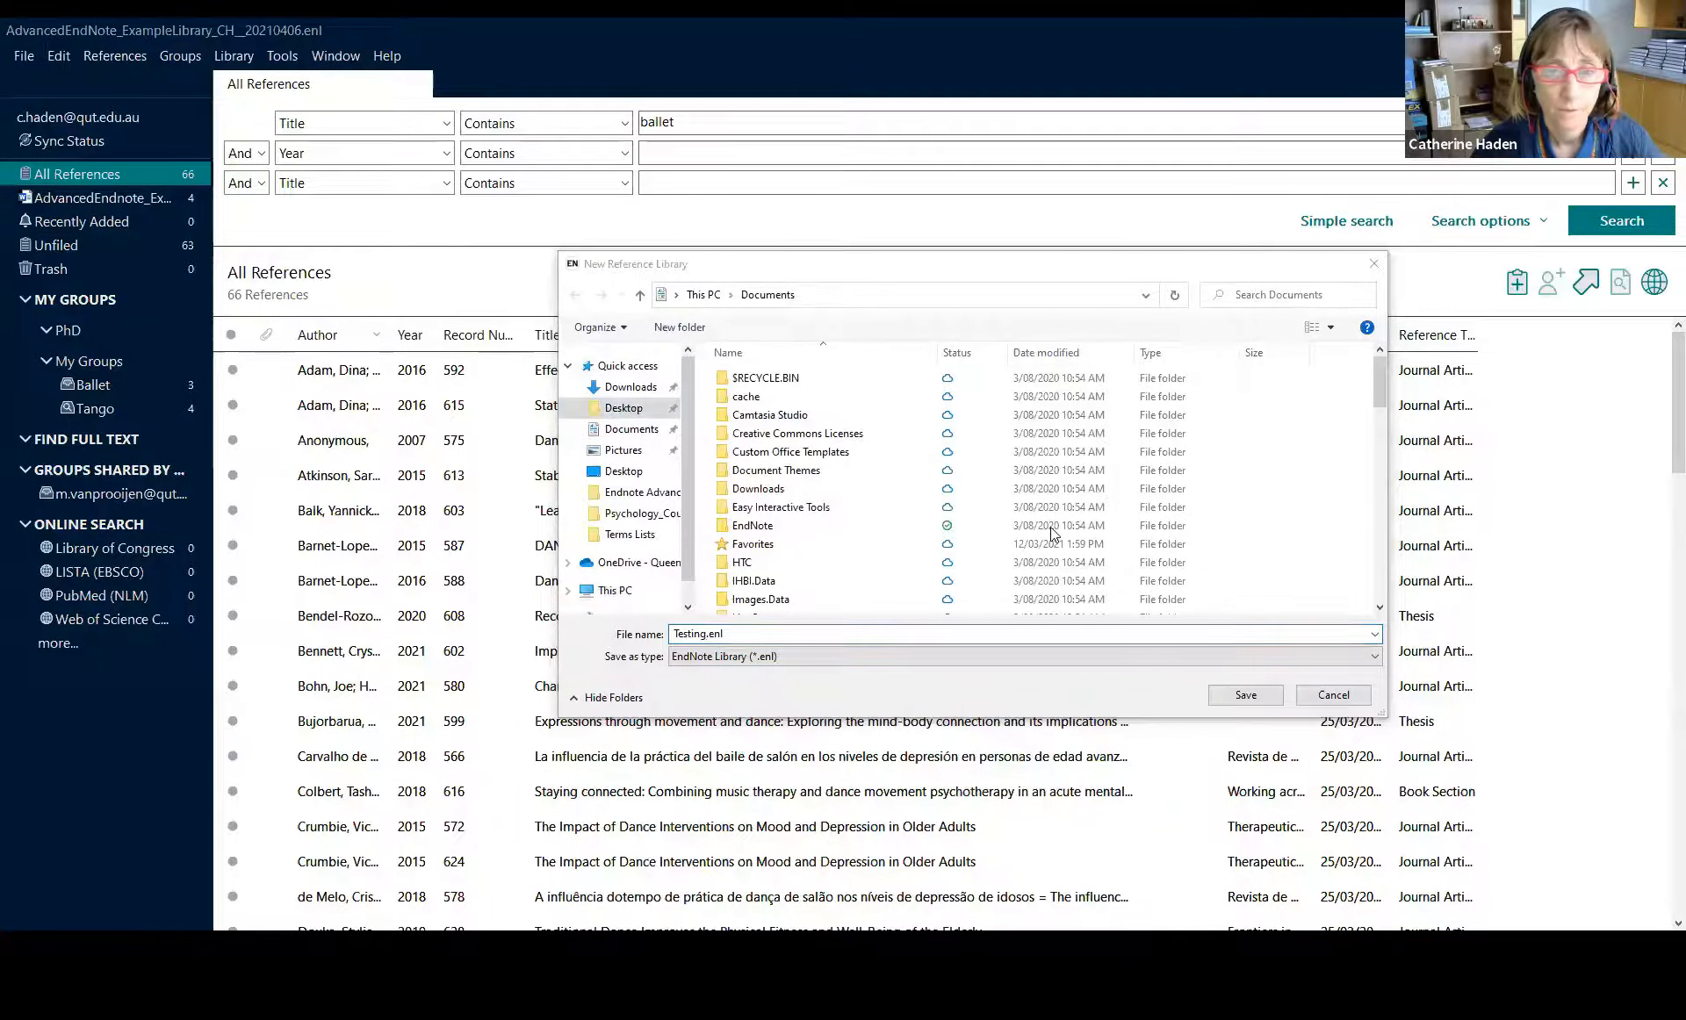
{"action": "key", "text": "Return"}
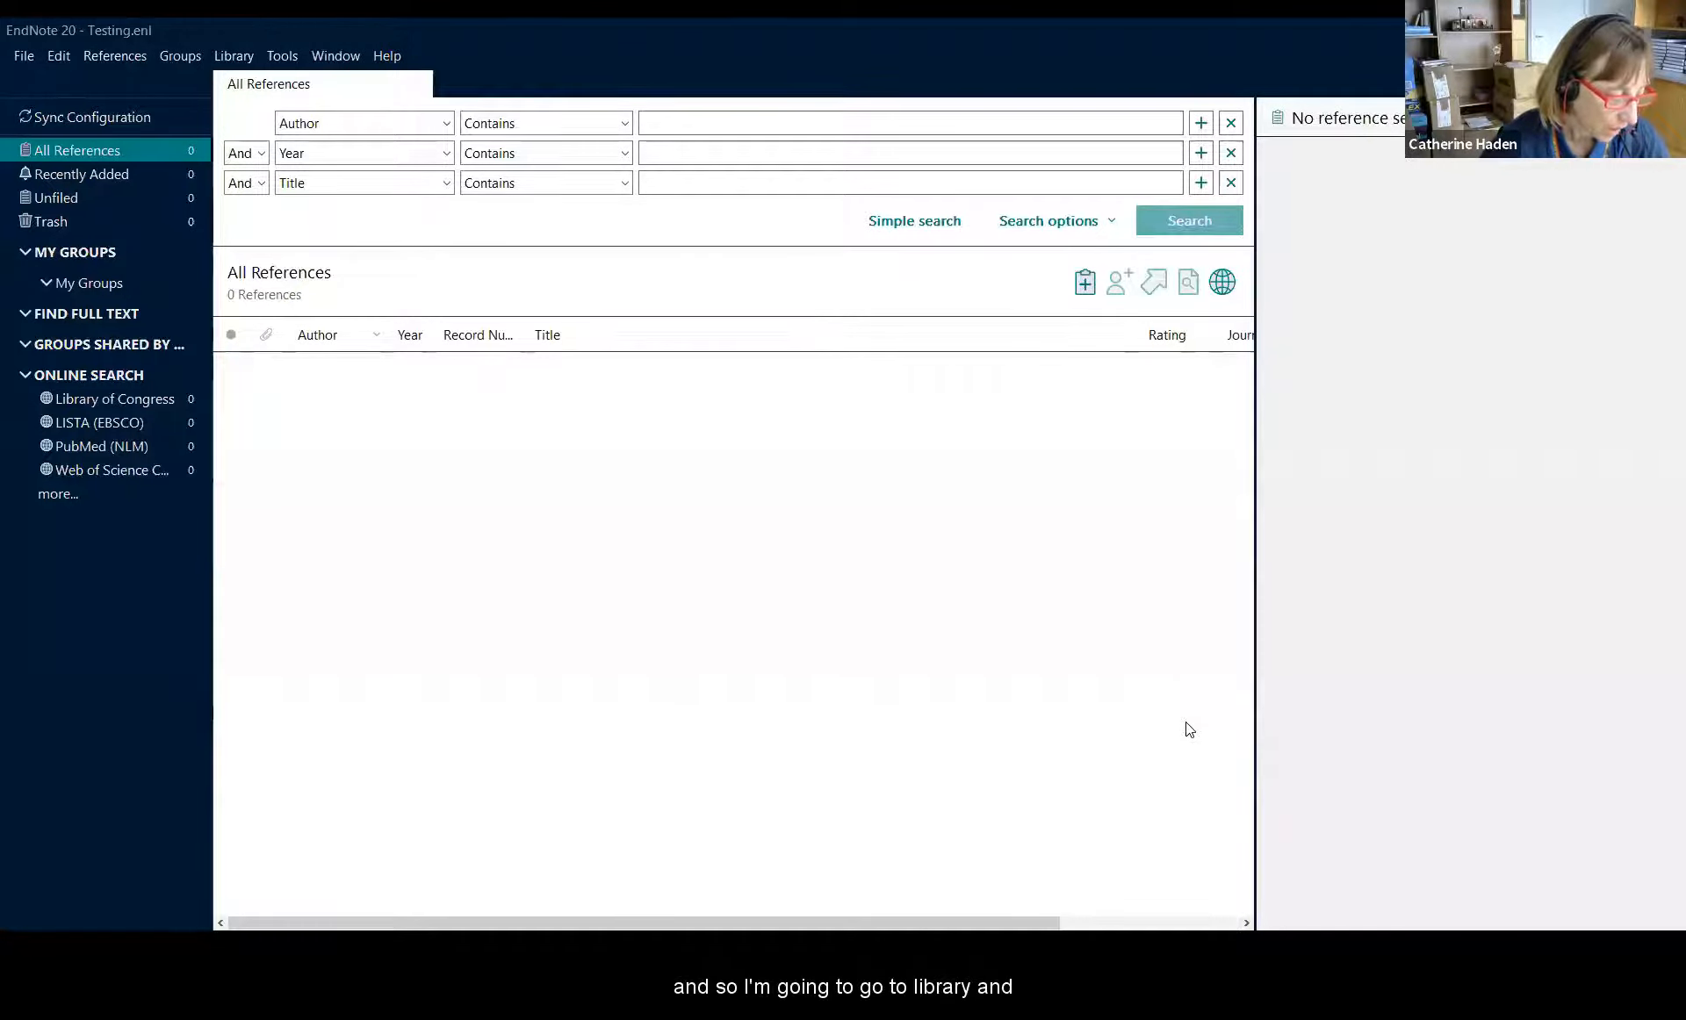
Step: Sync the new Testing library with the EndNote online account to bring in its references and groups
{"action": "left_click", "coordinate": [237, 58]}
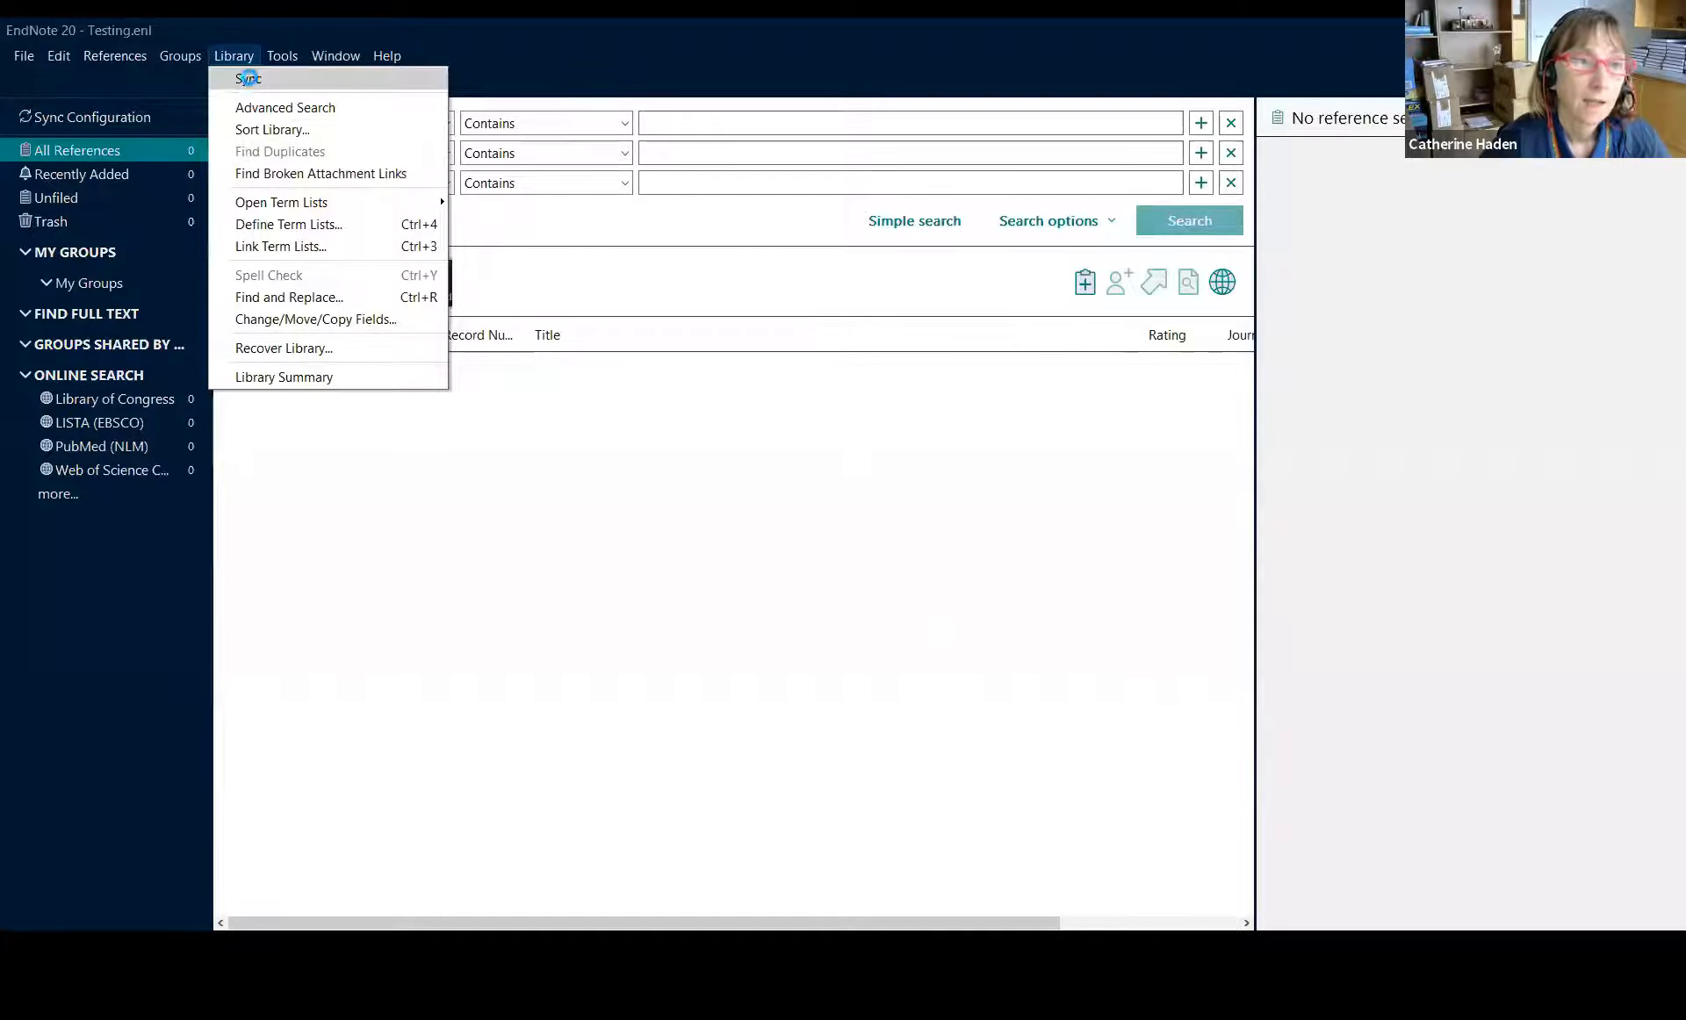
{"action": "left_click", "coordinate": [248, 78]}
{"action": "left_click", "coordinate": [891, 516]}
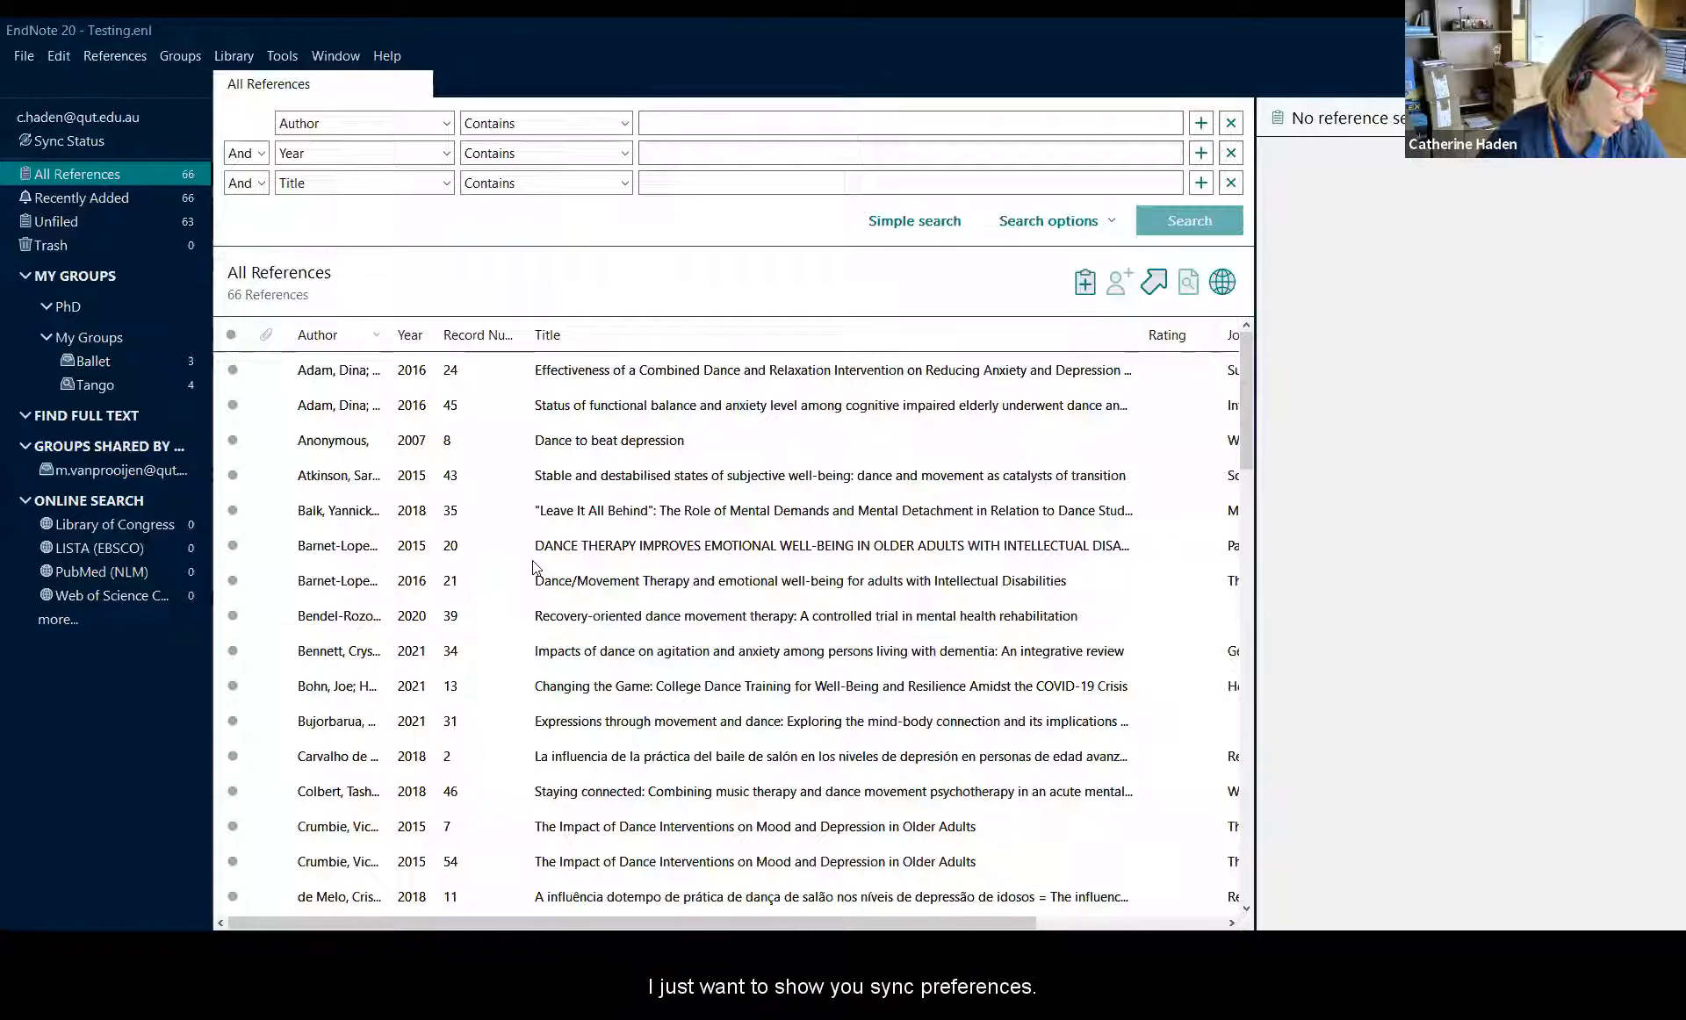
Step: Examine the Sync preferences for the account credentials, the library to sync and automatic syncing, leaving them as they are
{"action": "left_click", "coordinate": [58, 56]}
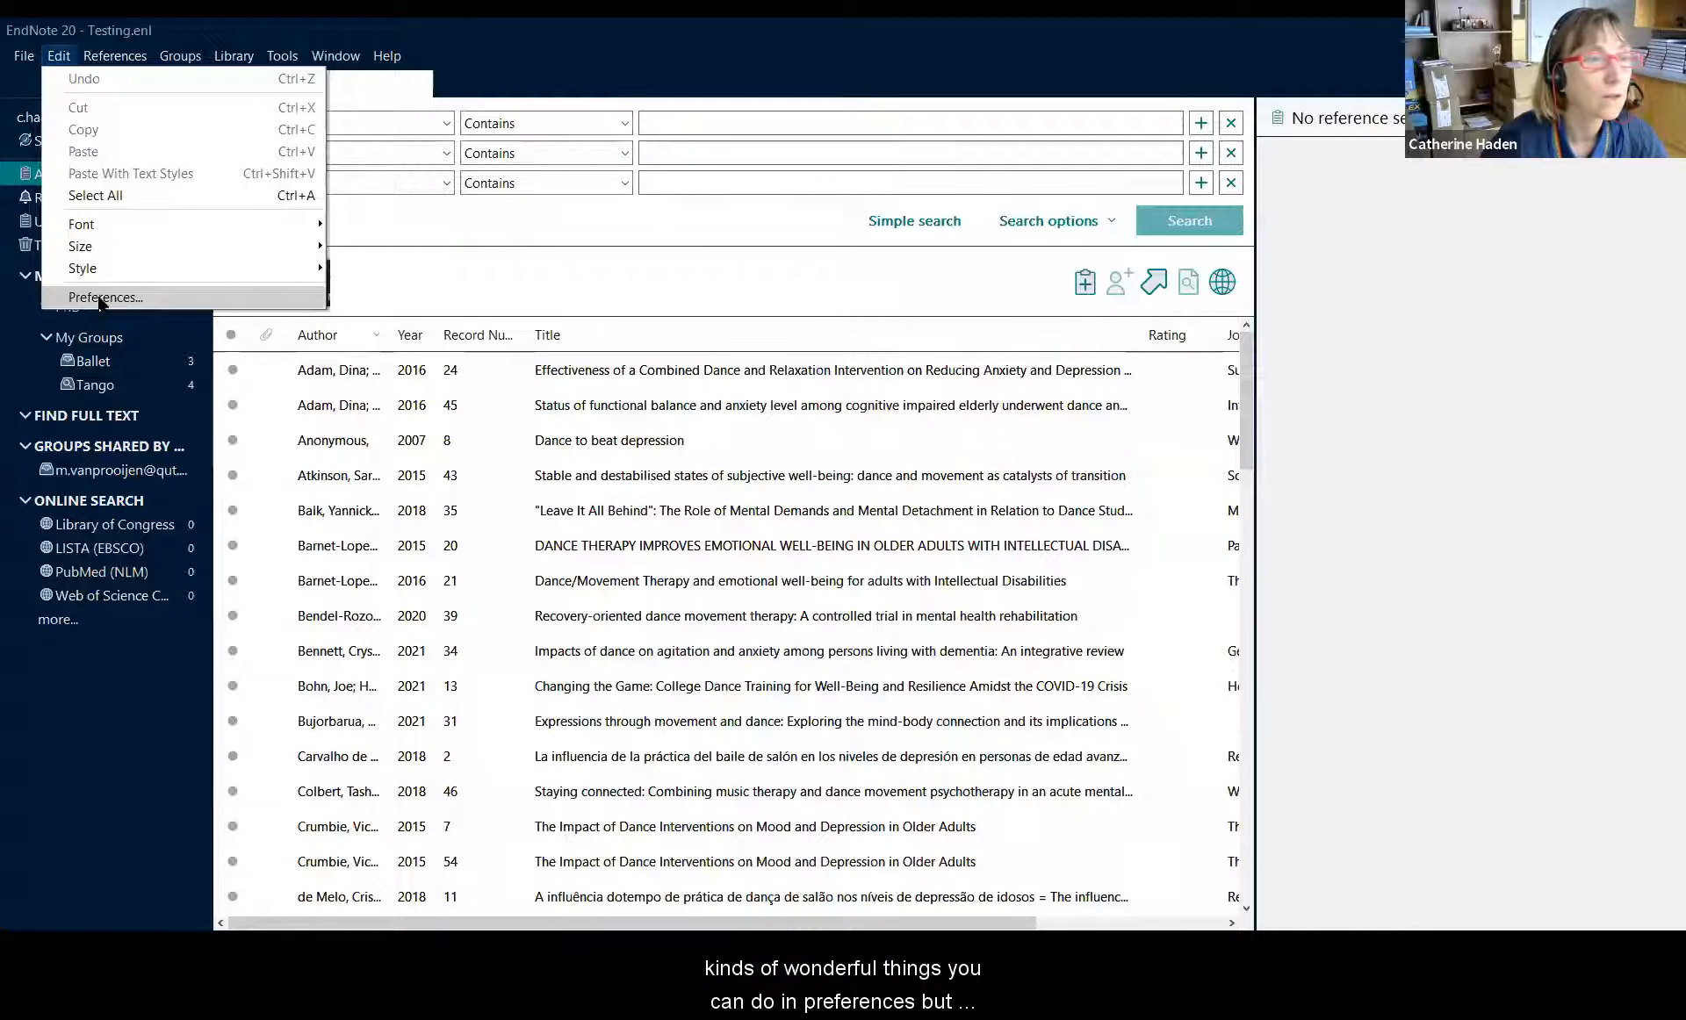
{"action": "left_click", "coordinate": [99, 298]}
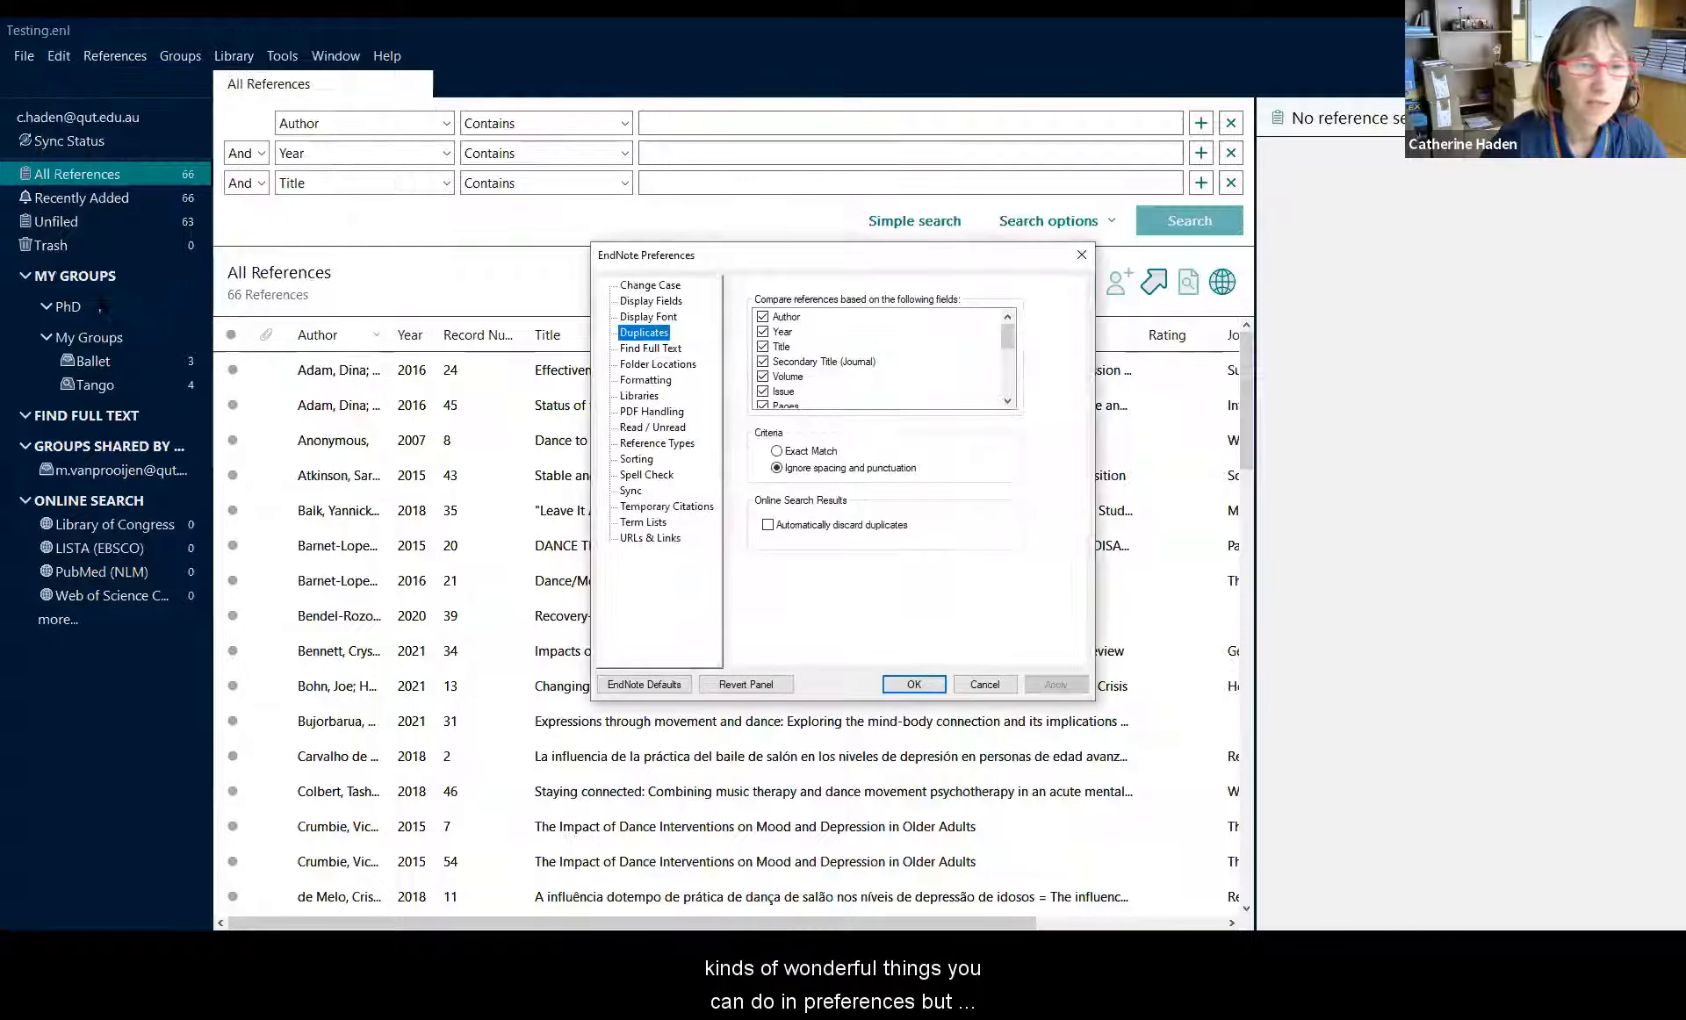
{"action": "left_click", "coordinate": [629, 492]}
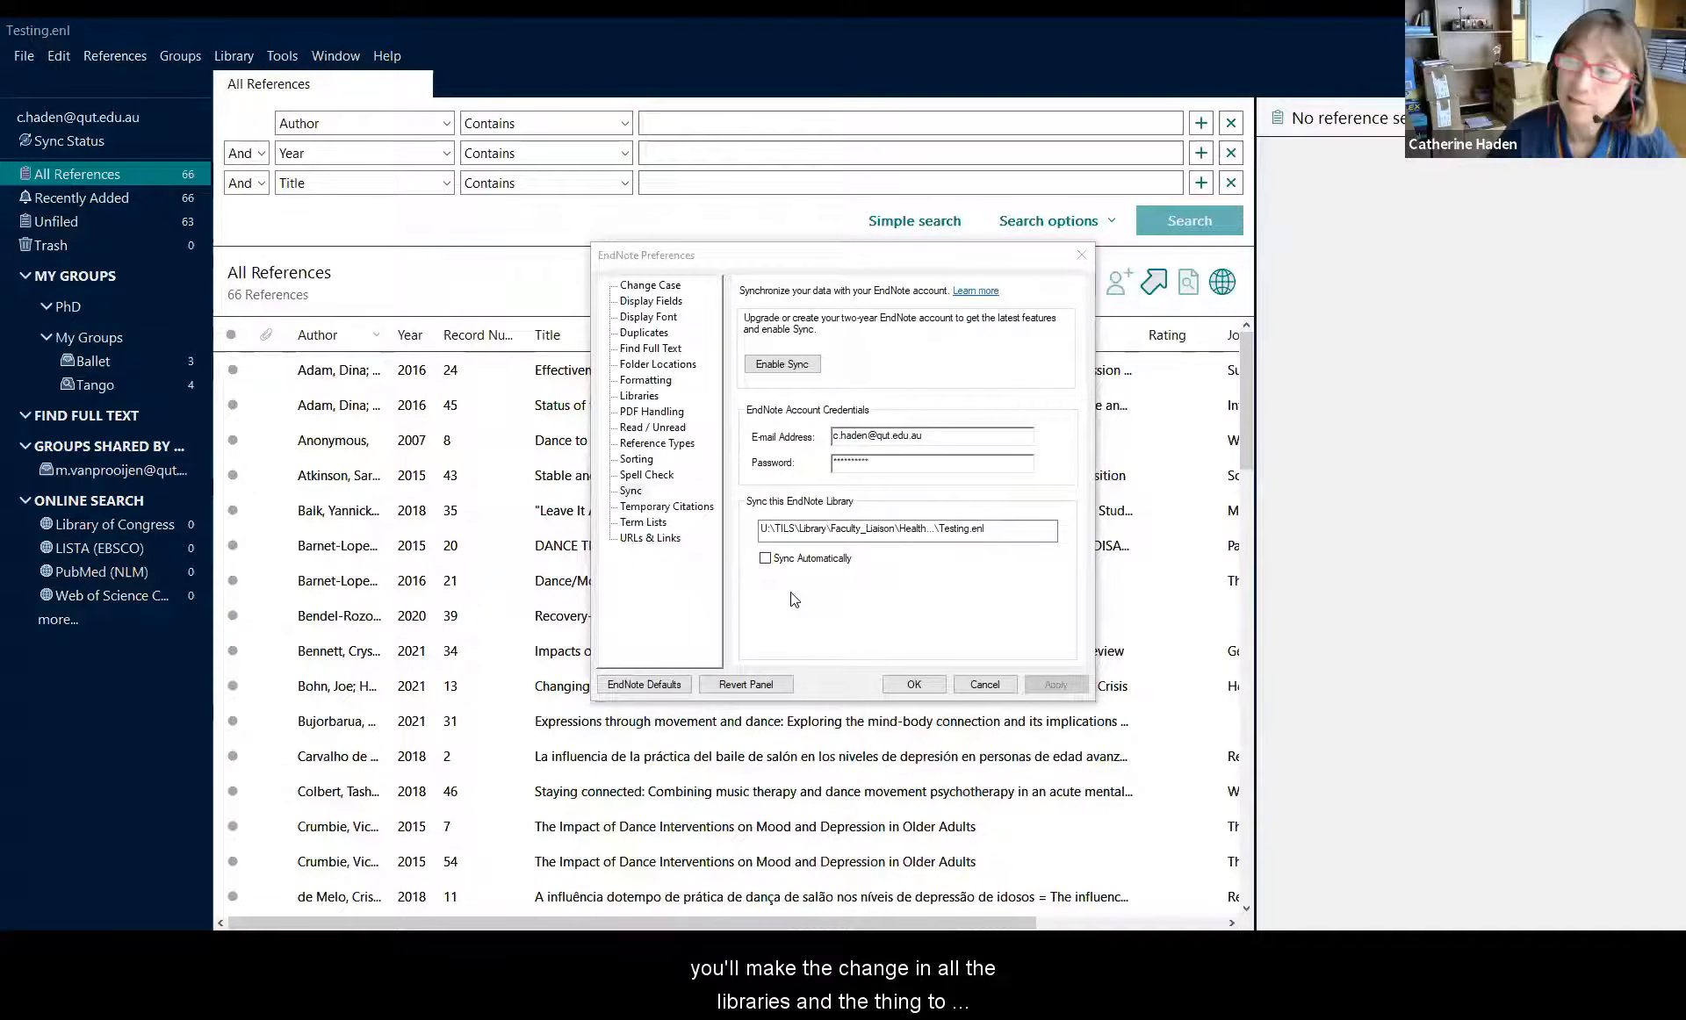
{"action": "left_click", "coordinate": [1080, 256]}
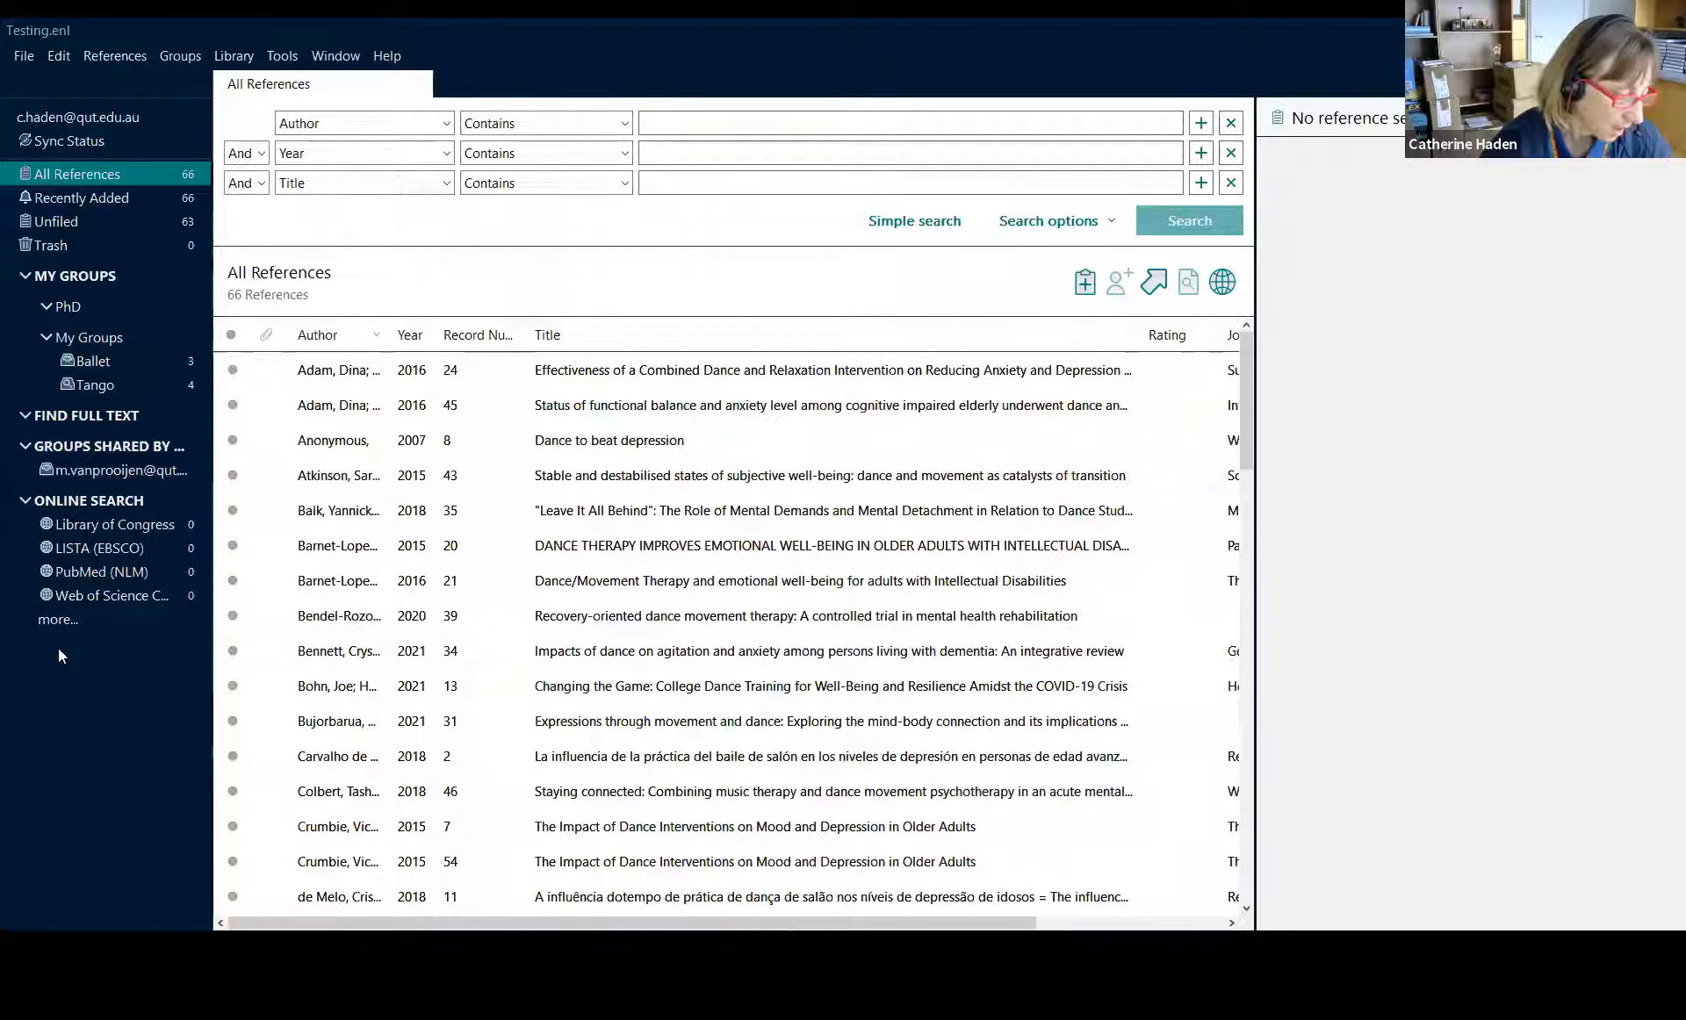
Step: Examine the destinations available for copying references to another library, without copying any
{"action": "left_click", "coordinate": [103, 53]}
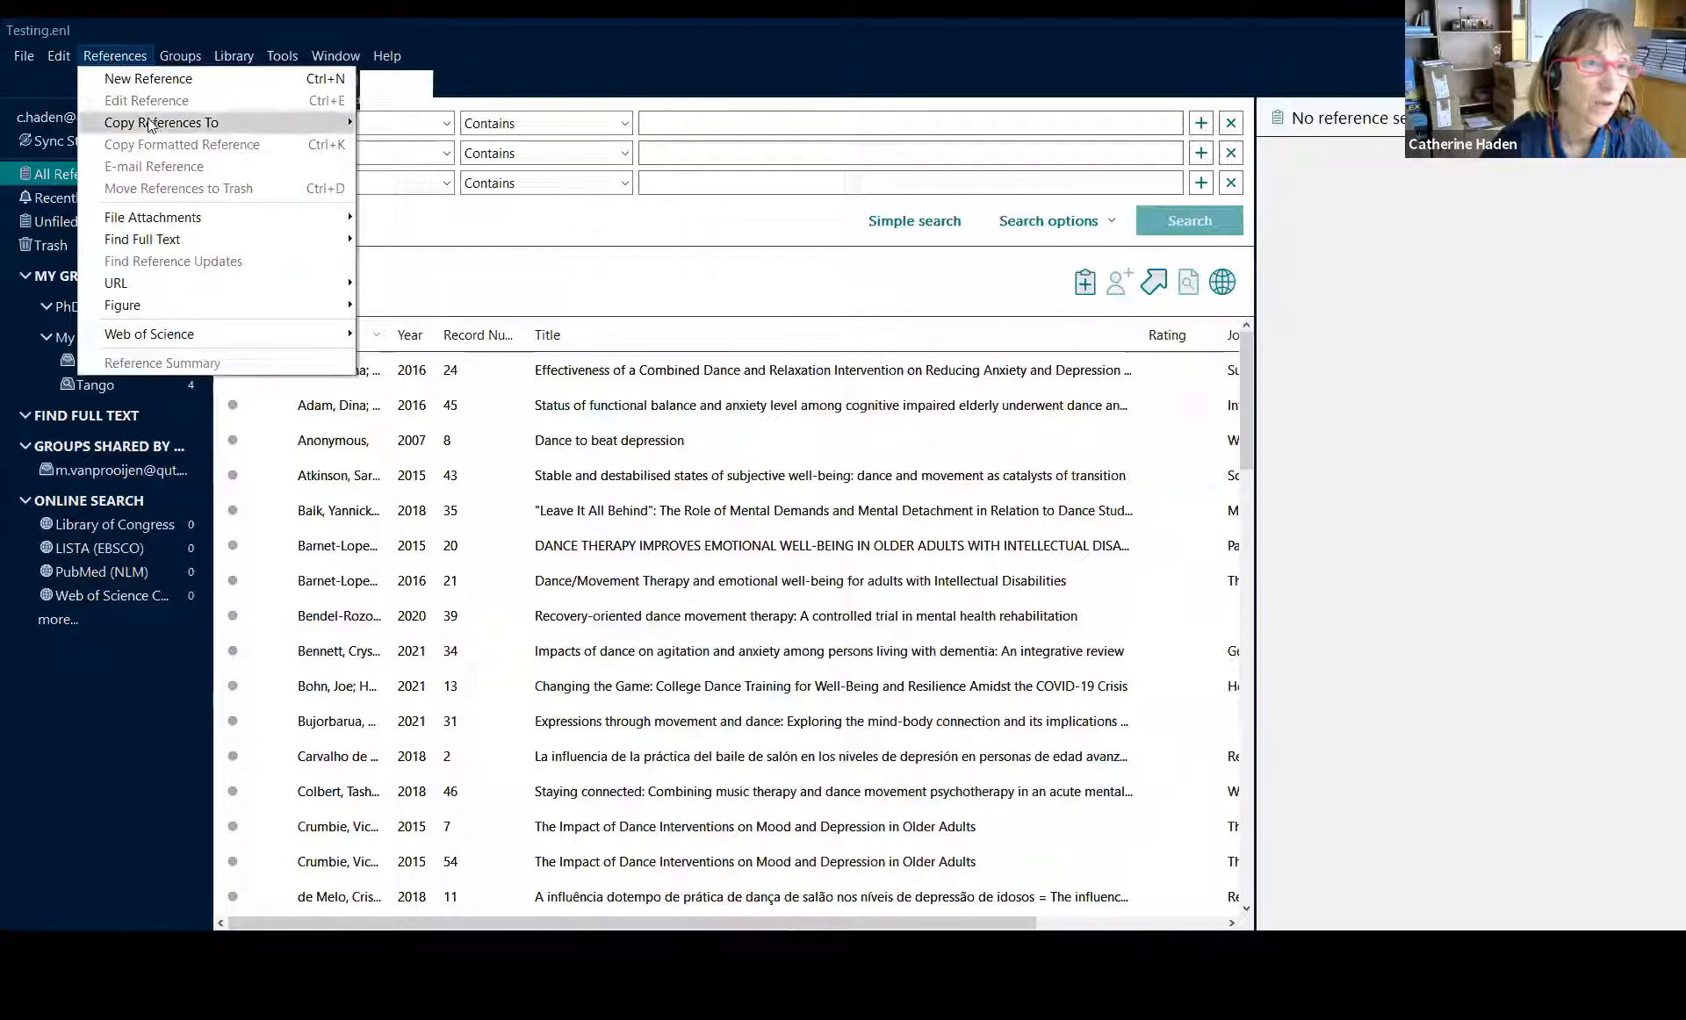
{"action": "mouse_move", "coordinate": [151, 124]}
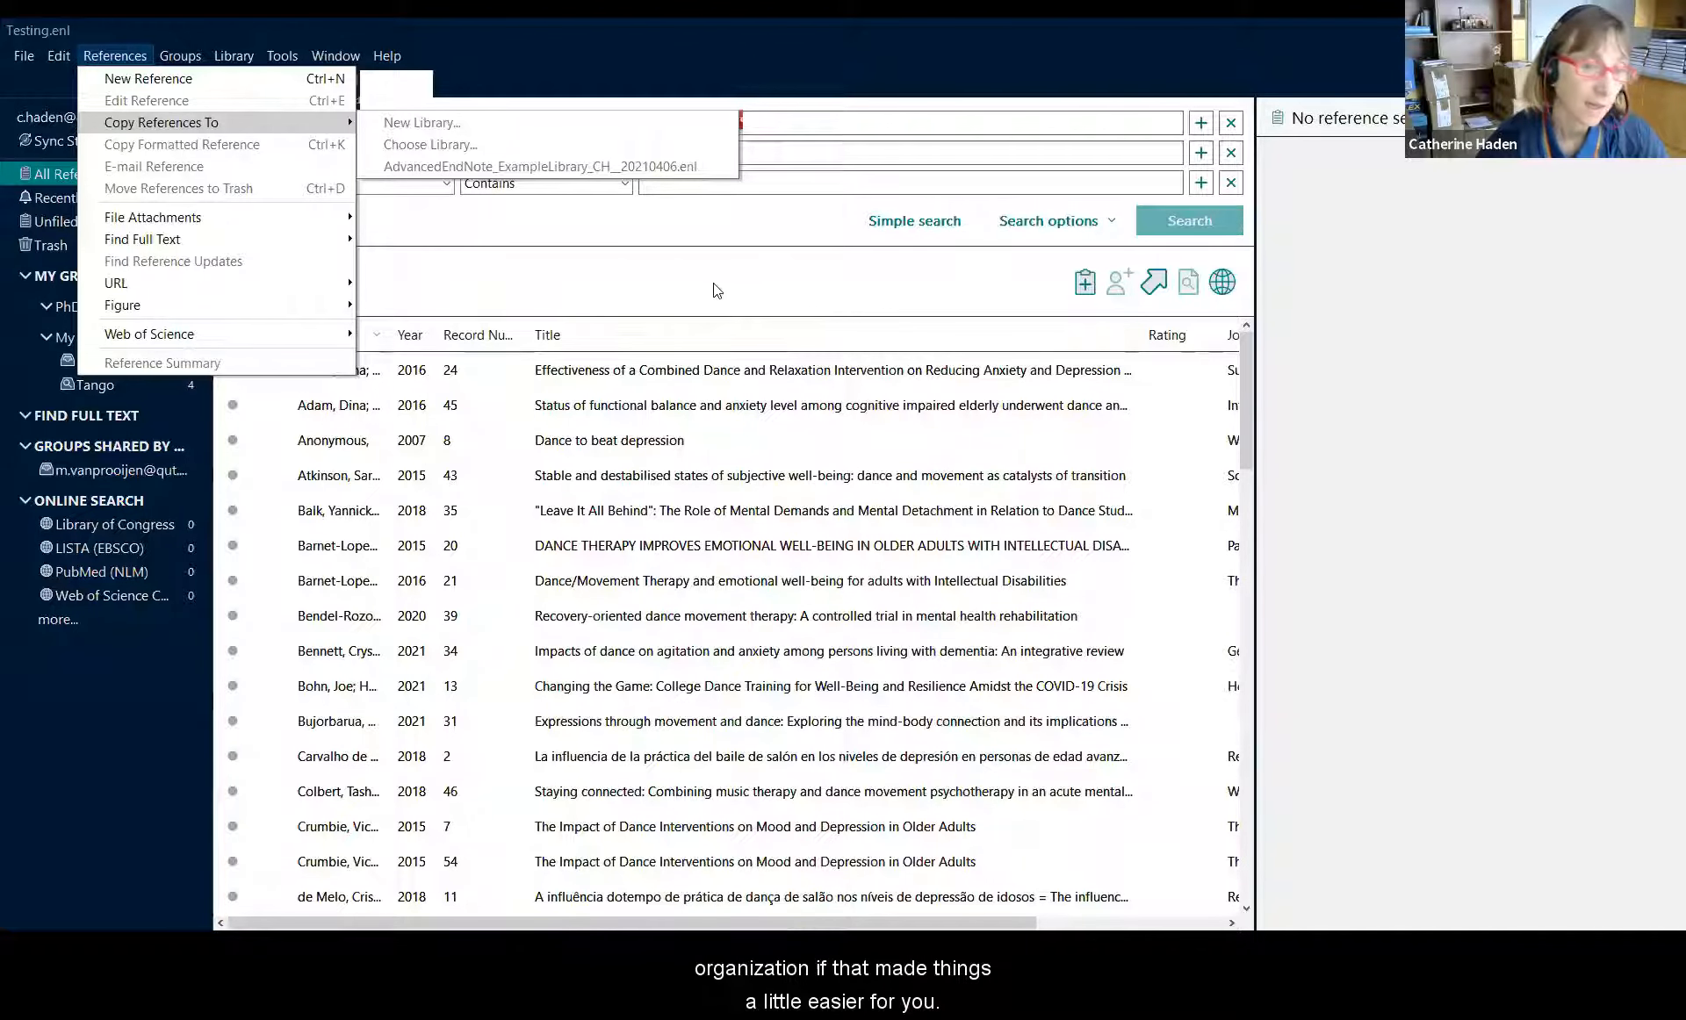
{"action": "left_click", "coordinate": [660, 295]}
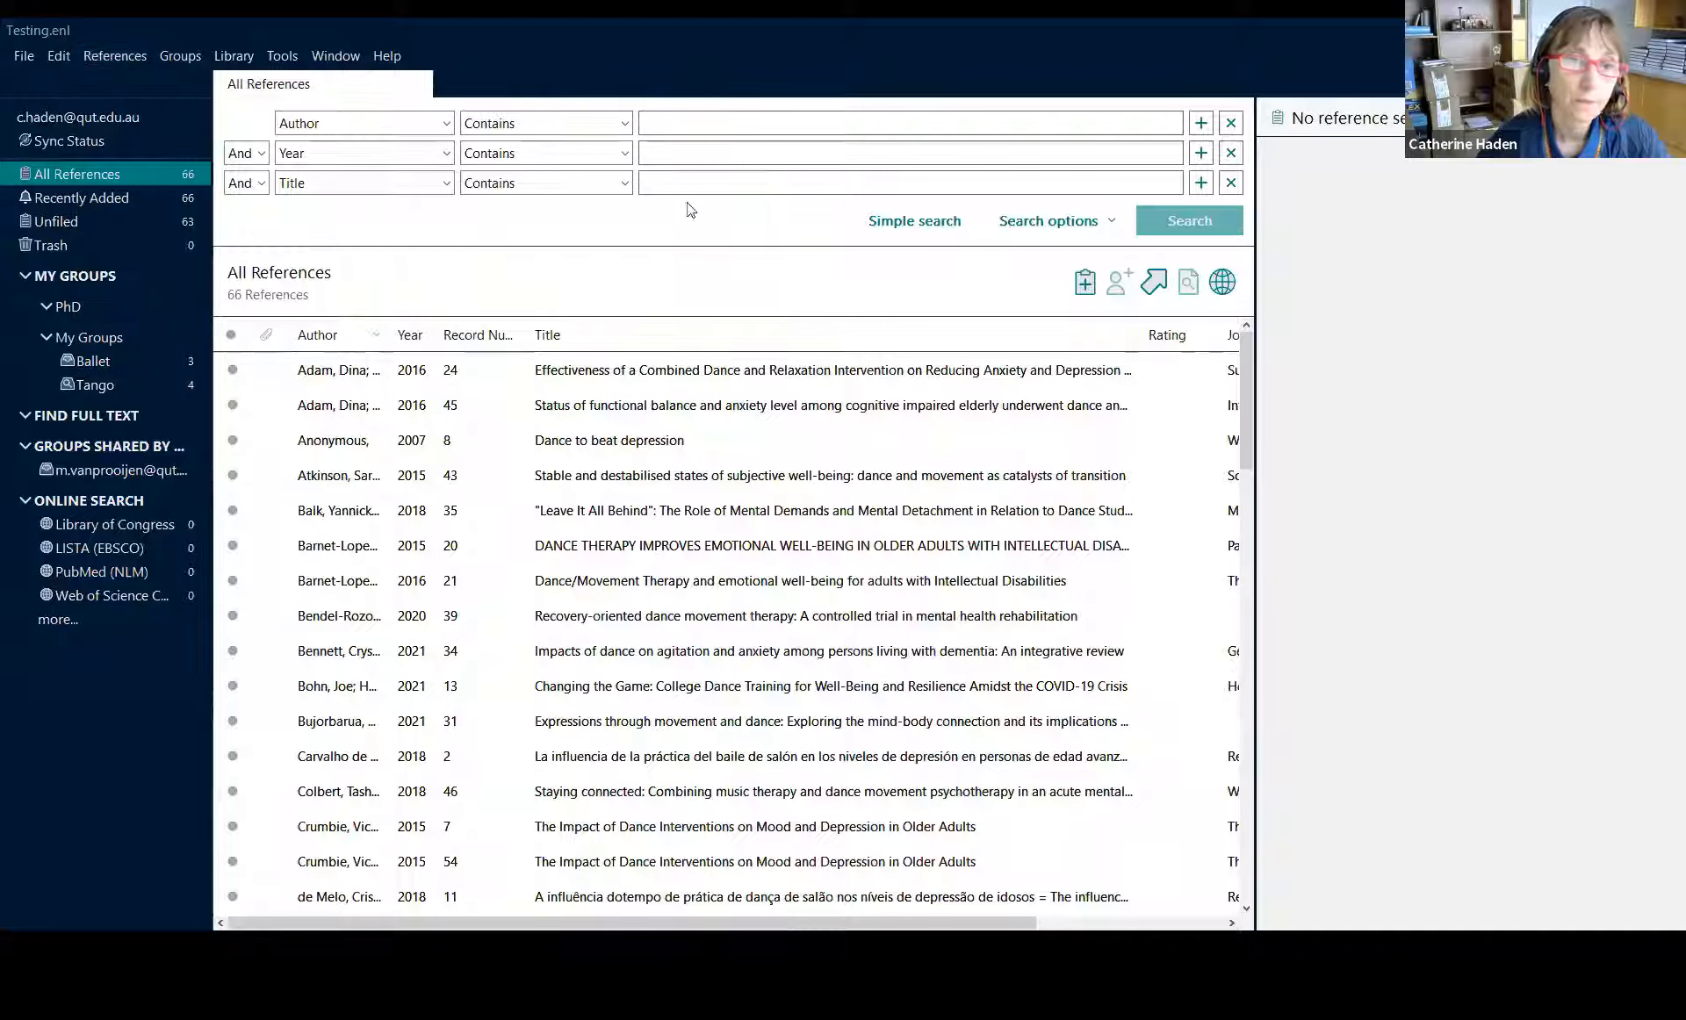